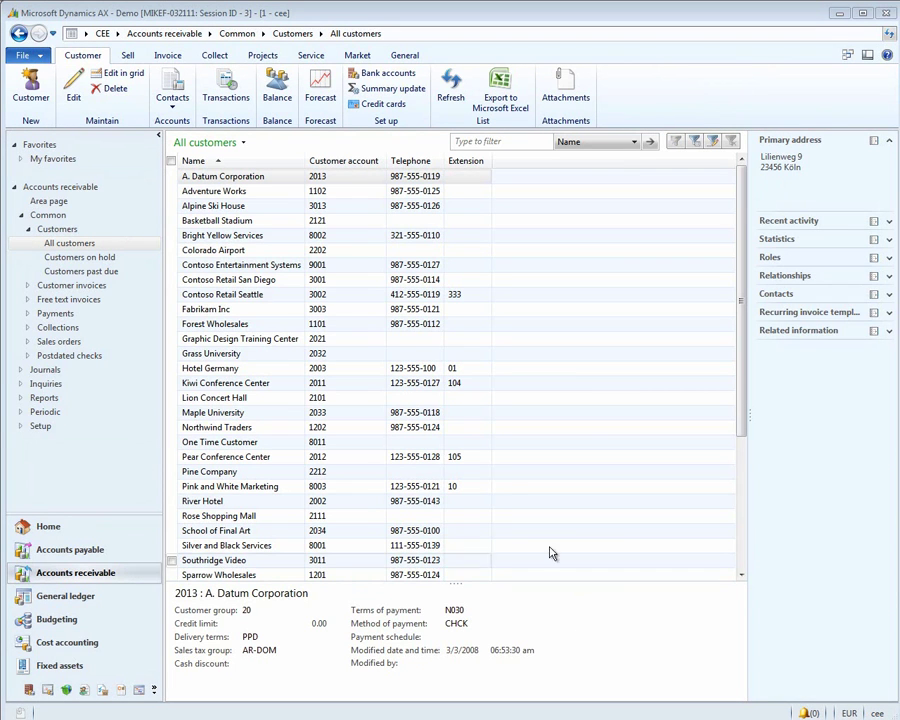
Step: Open the organization hierarchies in Organization administration and view the structure of the Centralized Payments hierarchy
{"action": "left_click", "coordinate": [117, 34]}
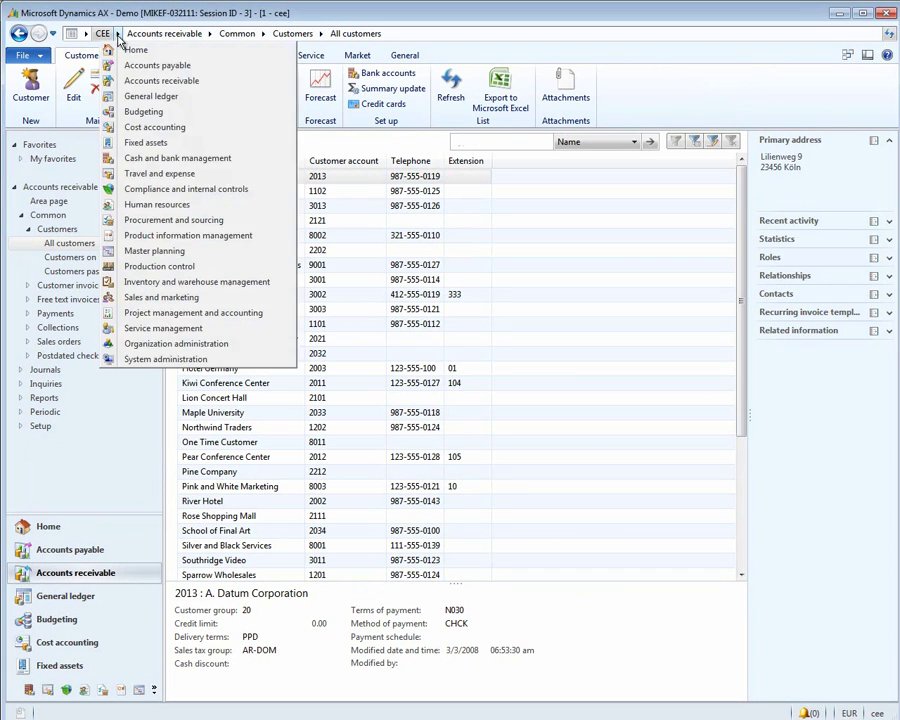
{"action": "left_click", "coordinate": [186, 343]}
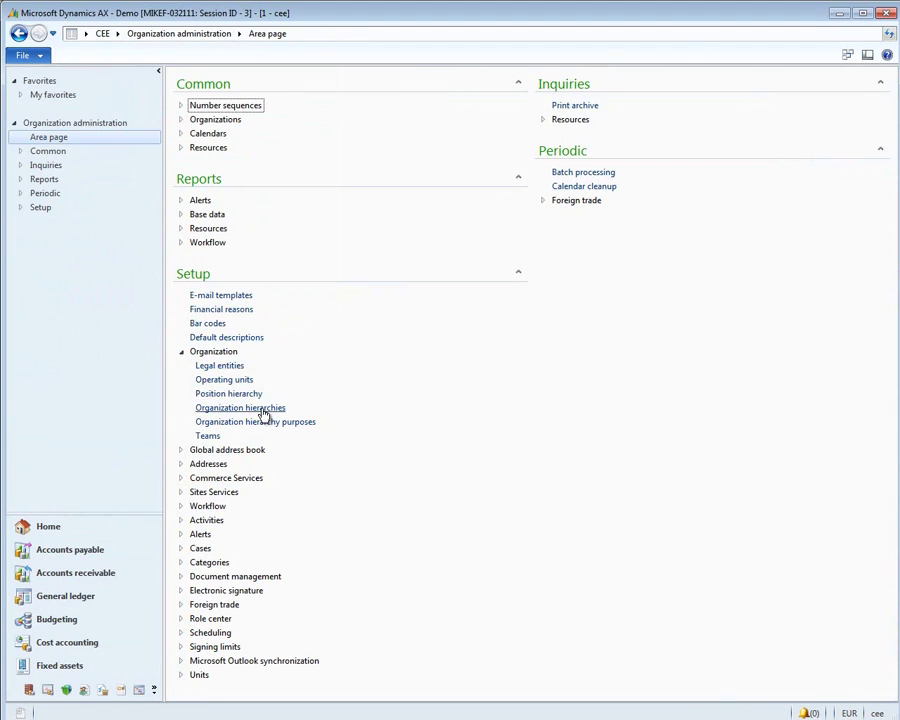
{"action": "left_click", "coordinate": [261, 408]}
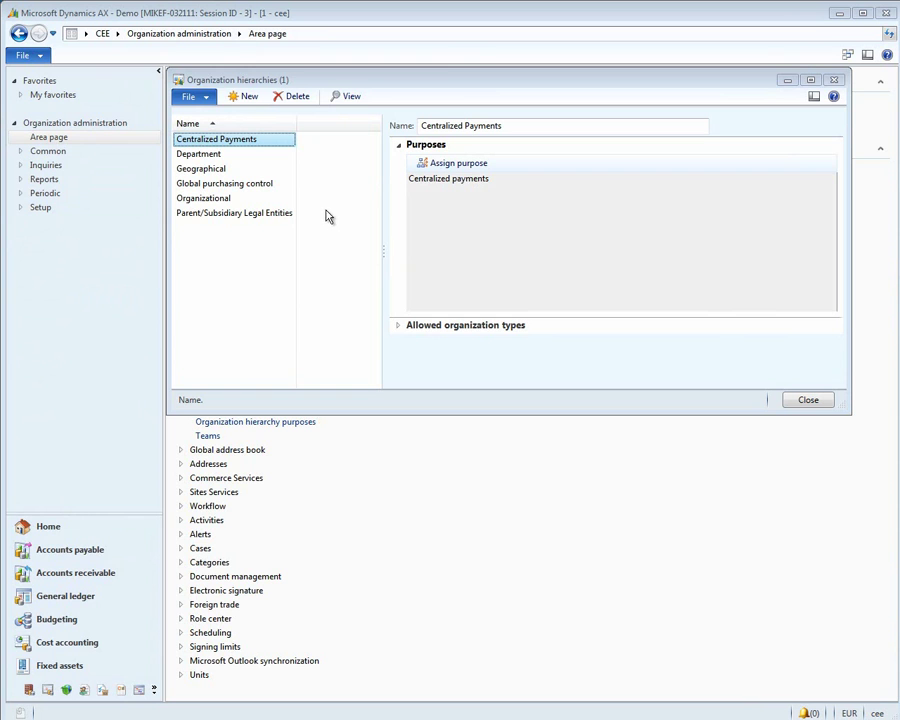
{"action": "left_click", "coordinate": [349, 97]}
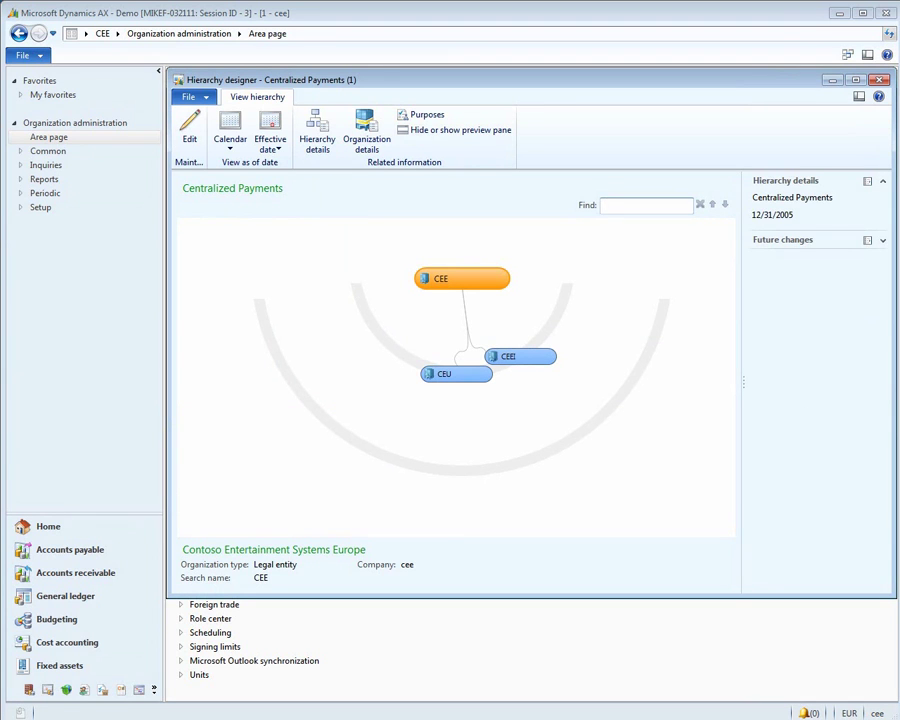
{"action": "left_click", "coordinate": [879, 80]}
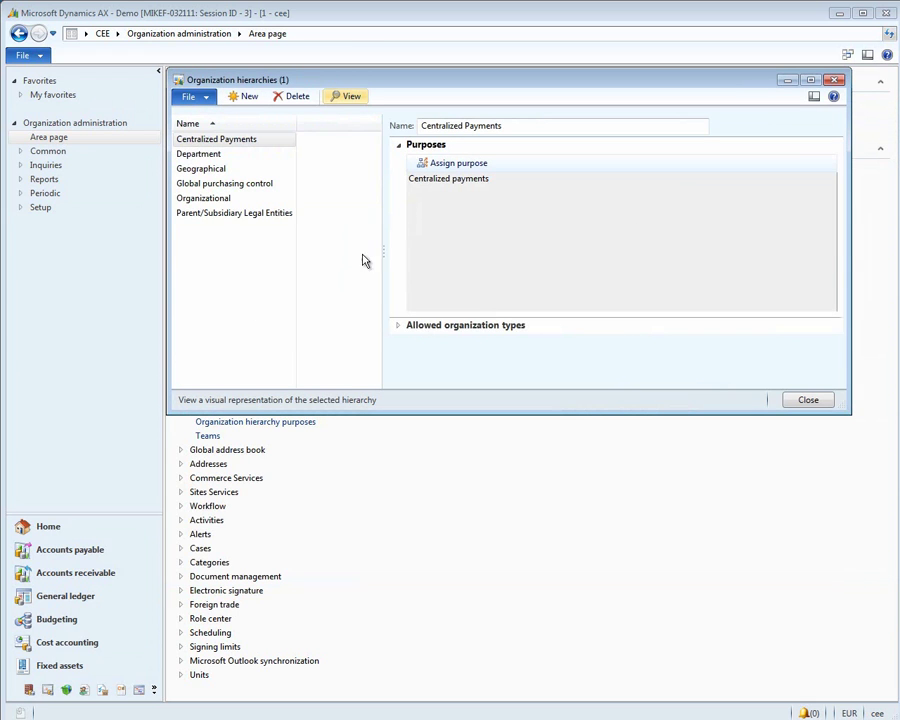
Step: Check which hierarchy is assigned to the Centralized payments purpose, and close the organization hierarchy forms
{"action": "left_click", "coordinate": [465, 168]}
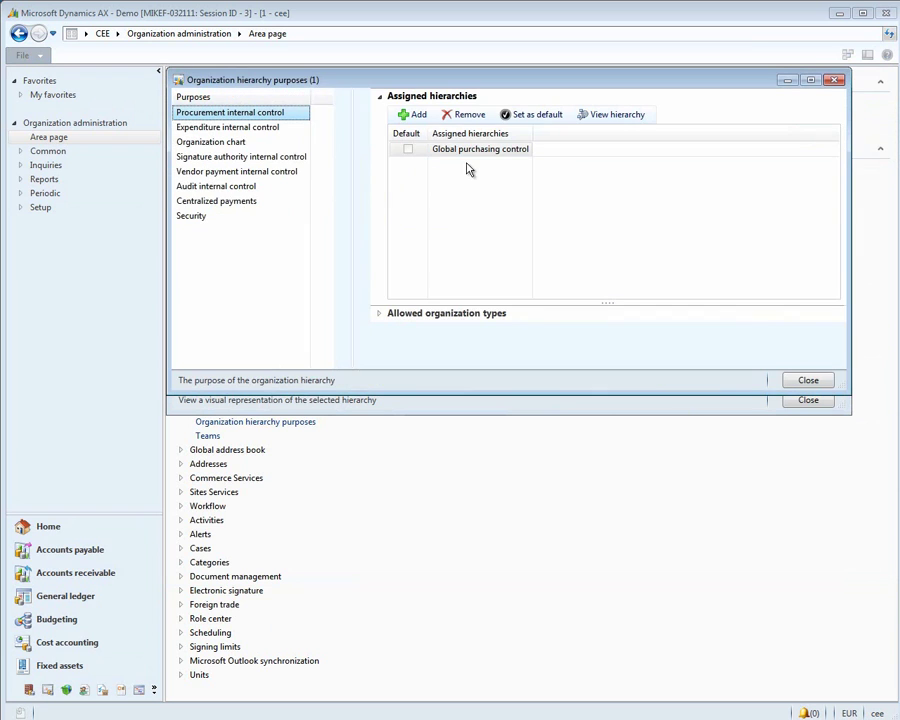
{"action": "left_click", "coordinate": [241, 205]}
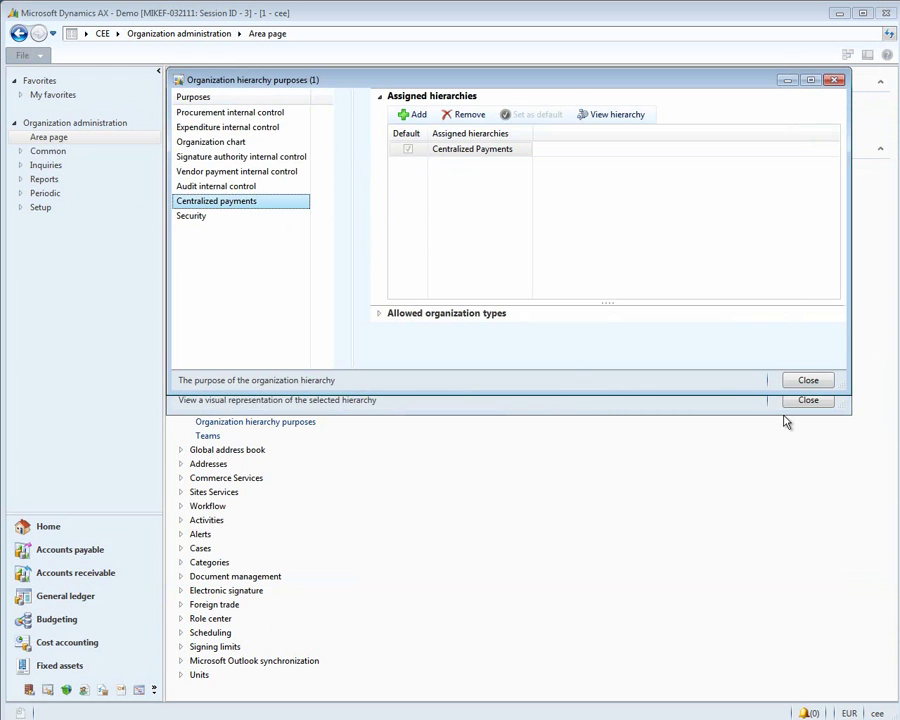
{"action": "left_click", "coordinate": [795, 384]}
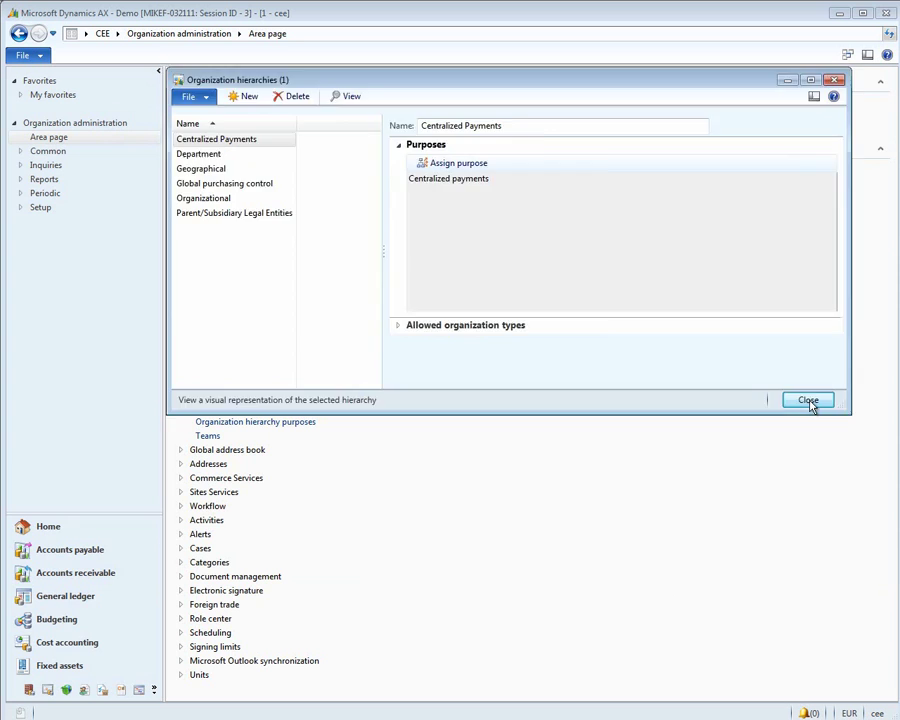
{"action": "left_click", "coordinate": [808, 400]}
Step: Review the General ledger's intercompany accounting setup for CEEI and CEU, including the centralized payments posting options
{"action": "left_click", "coordinate": [80, 599]}
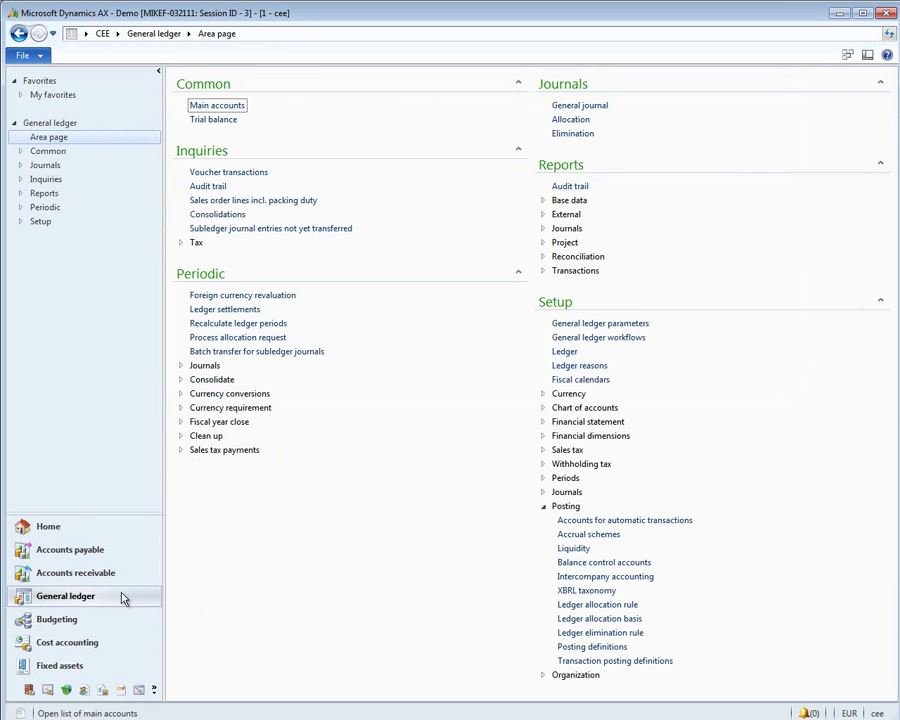
{"action": "left_click", "coordinate": [605, 578]}
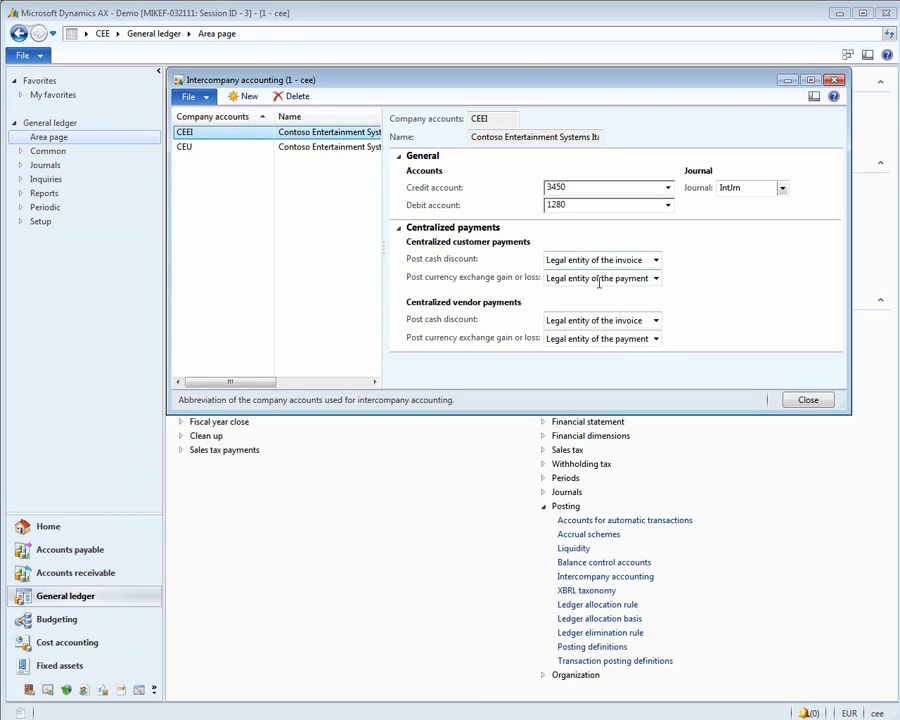
{"action": "left_click", "coordinate": [193, 149]}
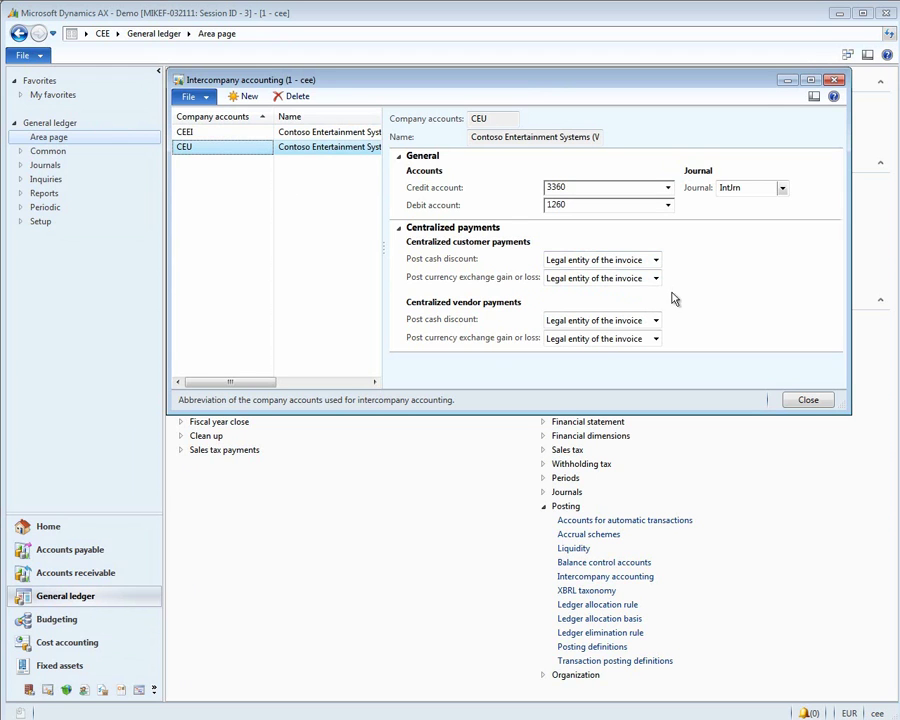
{"action": "left_click", "coordinate": [808, 401]}
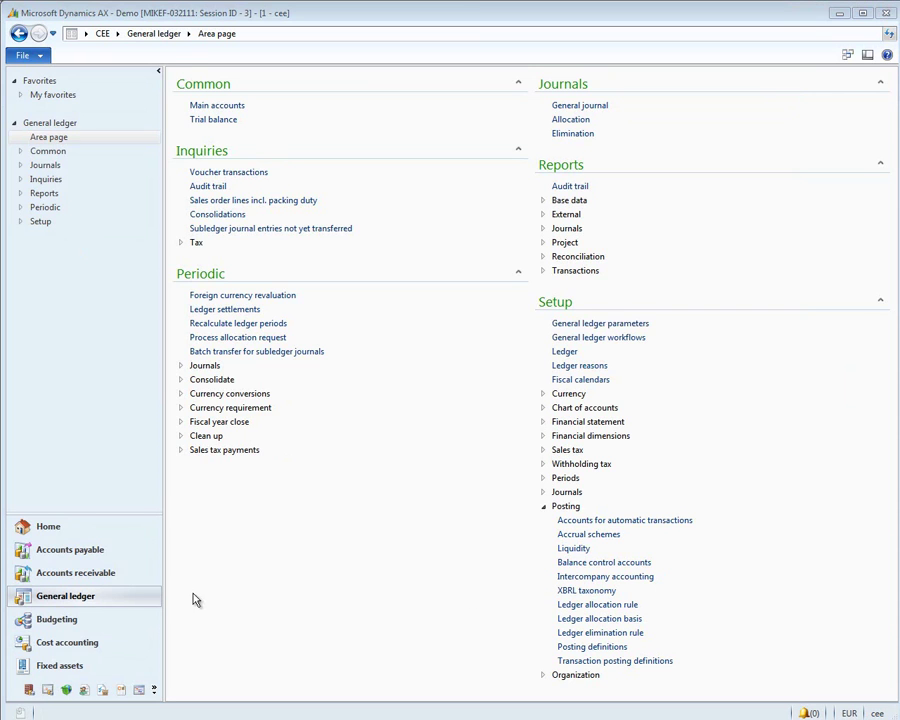
Step: Search the global address book by name for "lion"
{"action": "left_click", "coordinate": [48, 527]}
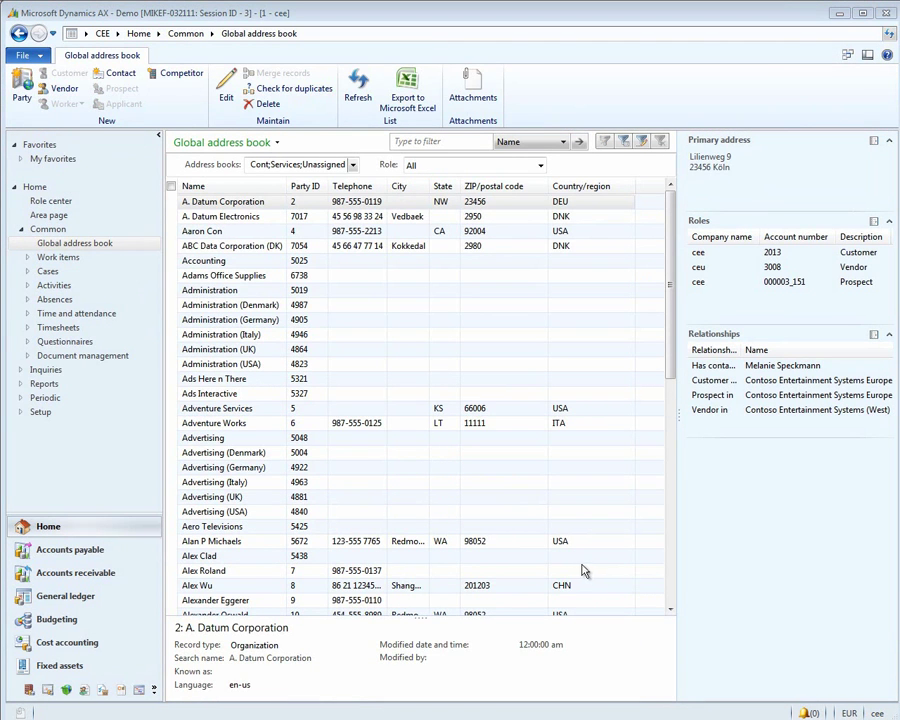
{"action": "left_click", "coordinate": [418, 140]}
{"action": "type", "text": "lion"}
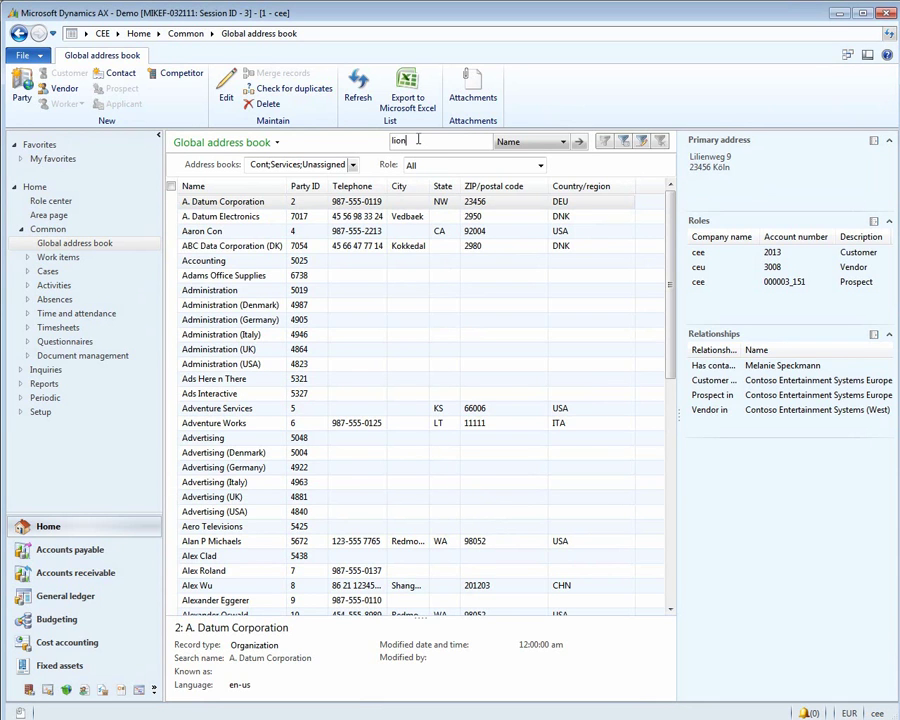
{"action": "key", "text": "Return"}
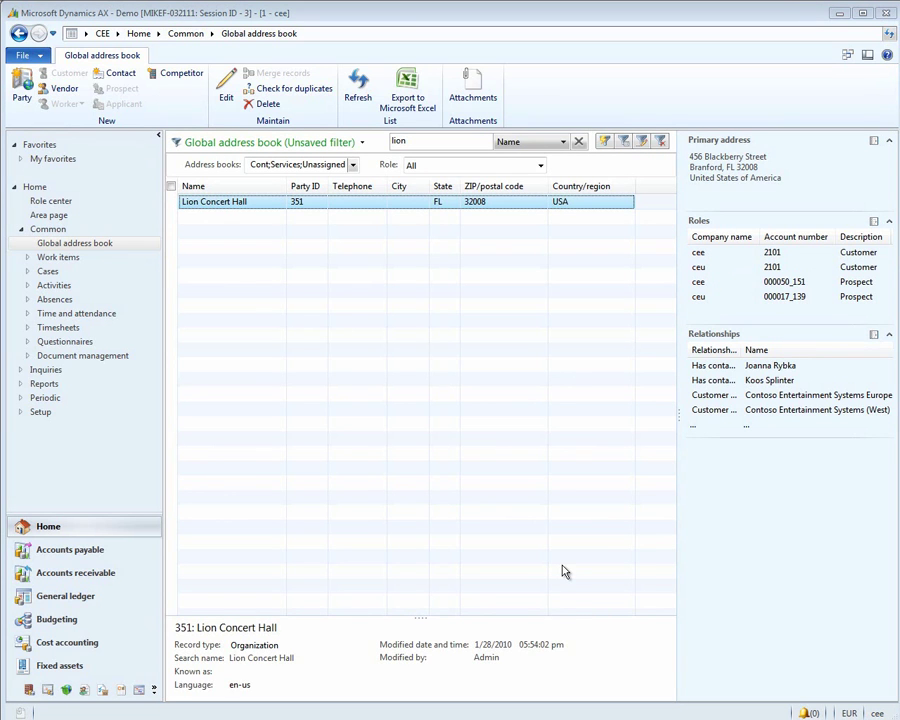
Step: Filter the CEE customer list by "lion" and view Lion Concert Hall's customer transactions
{"action": "left_click", "coordinate": [124, 573]}
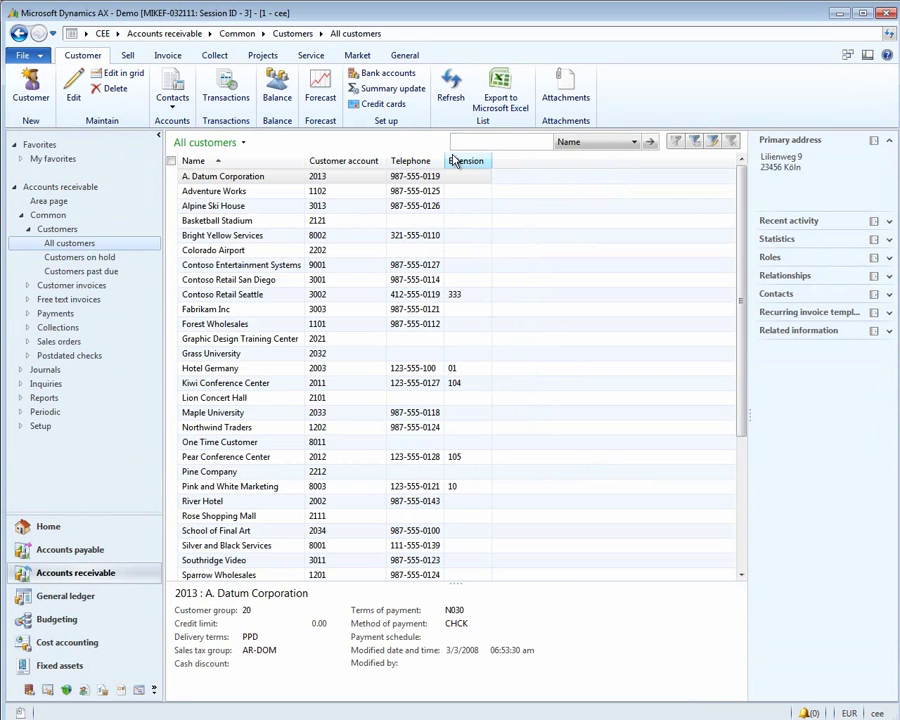
{"action": "key", "text": "Return"}
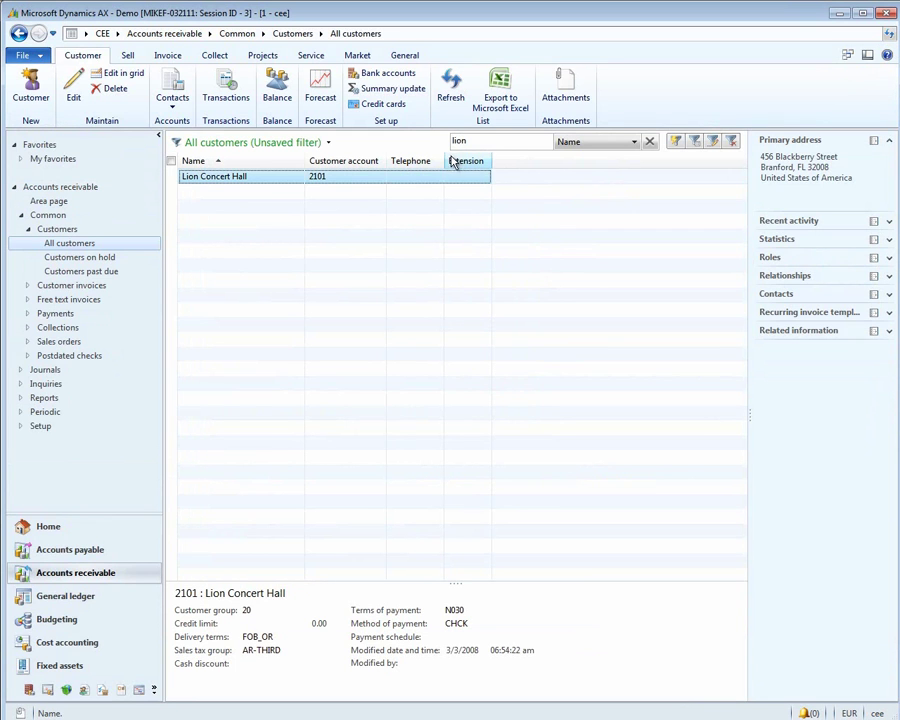
{"action": "left_click", "coordinate": [224, 82]}
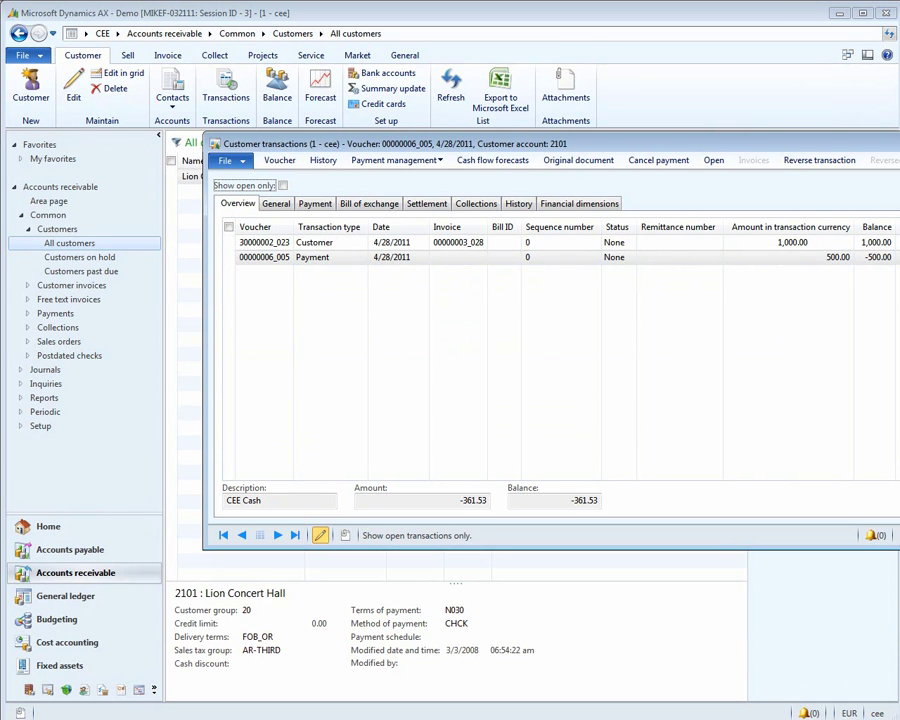
{"action": "key", "text": "Escape"}
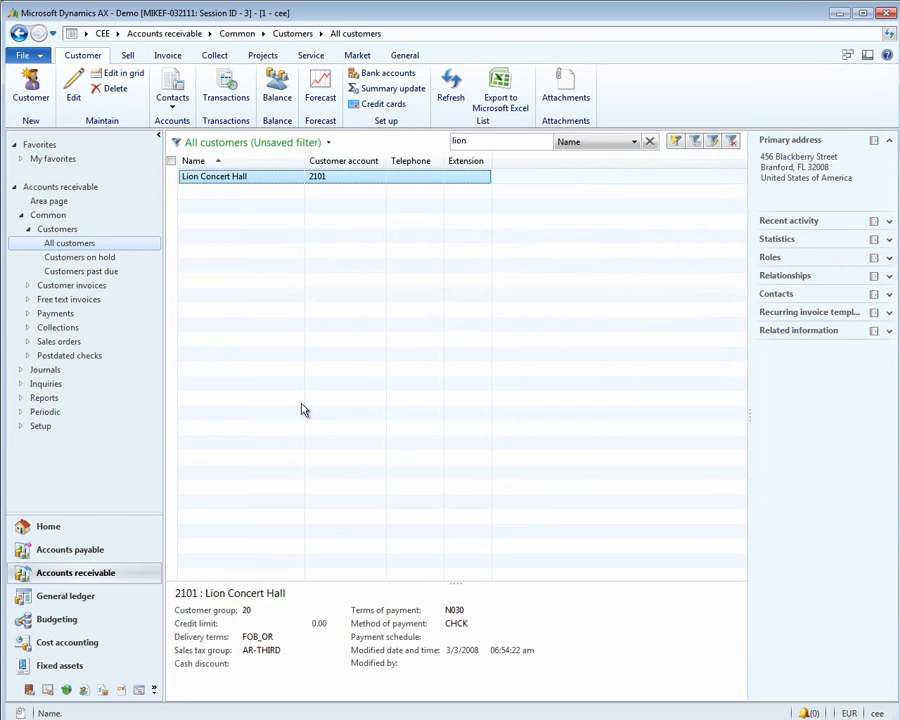
Step: Switch to company Contoso Entertainment Systems (West) (CEU) and filter its all customers list by the name "lion"
{"action": "left_click", "coordinate": [86, 33]}
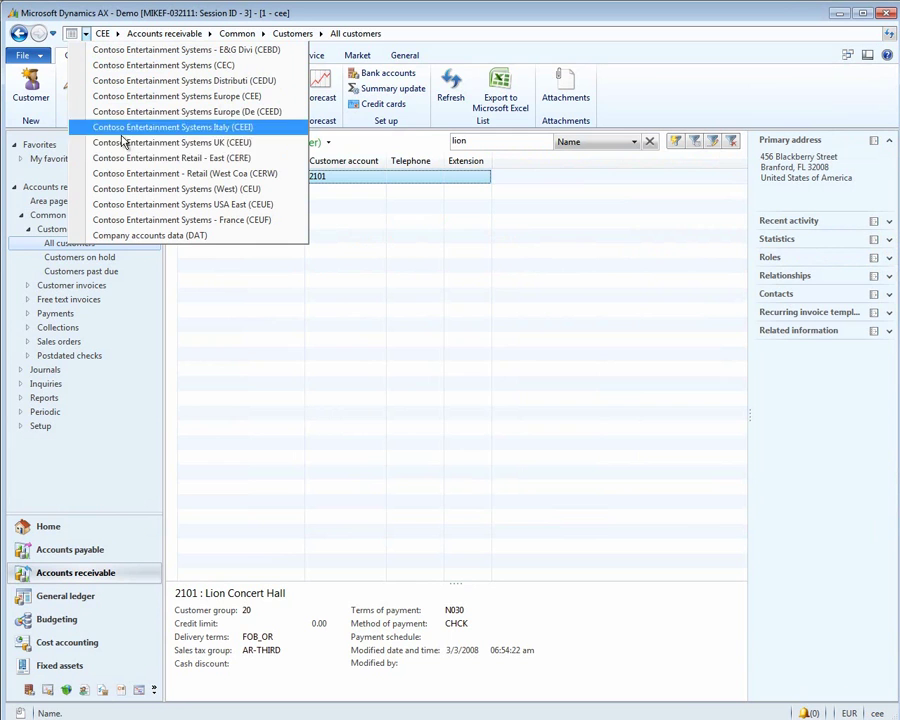
{"action": "left_click", "coordinate": [128, 191]}
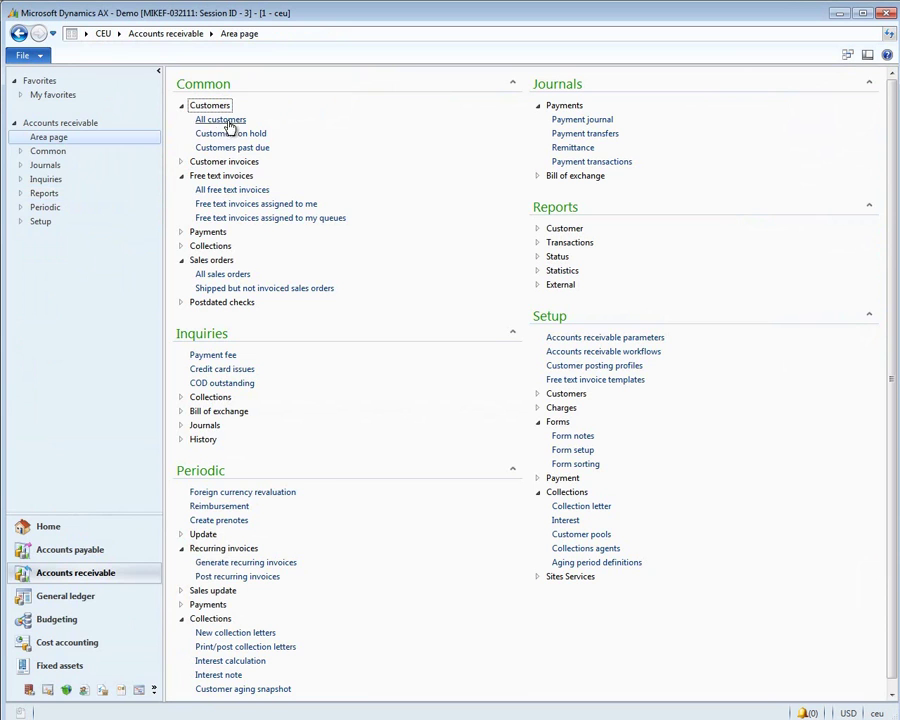
{"action": "left_click", "coordinate": [48, 151]}
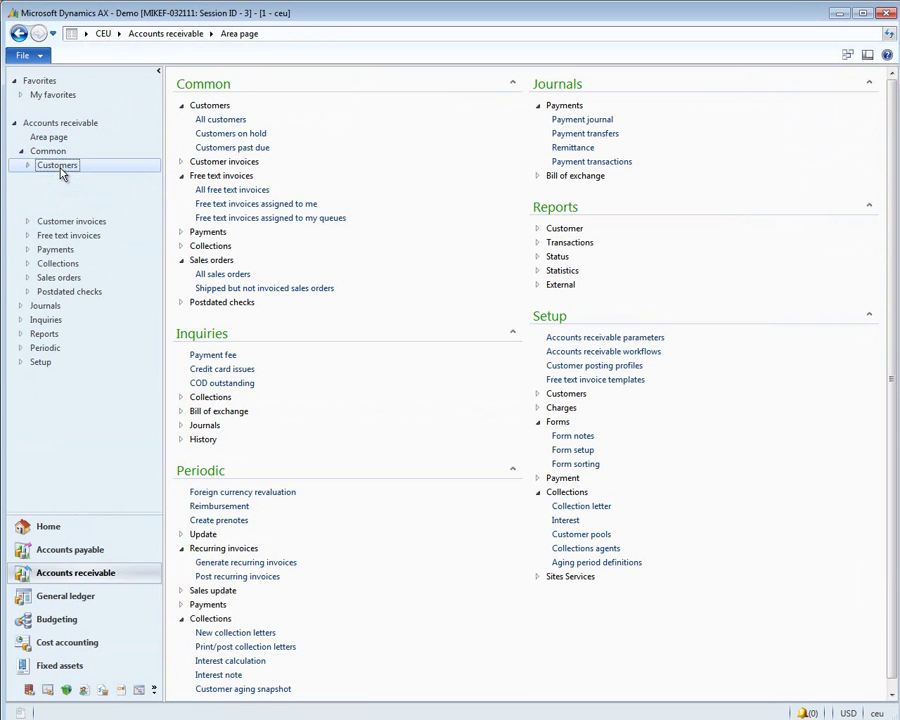
{"action": "left_click", "coordinate": [57, 165]}
{"action": "left_click", "coordinate": [71, 180]}
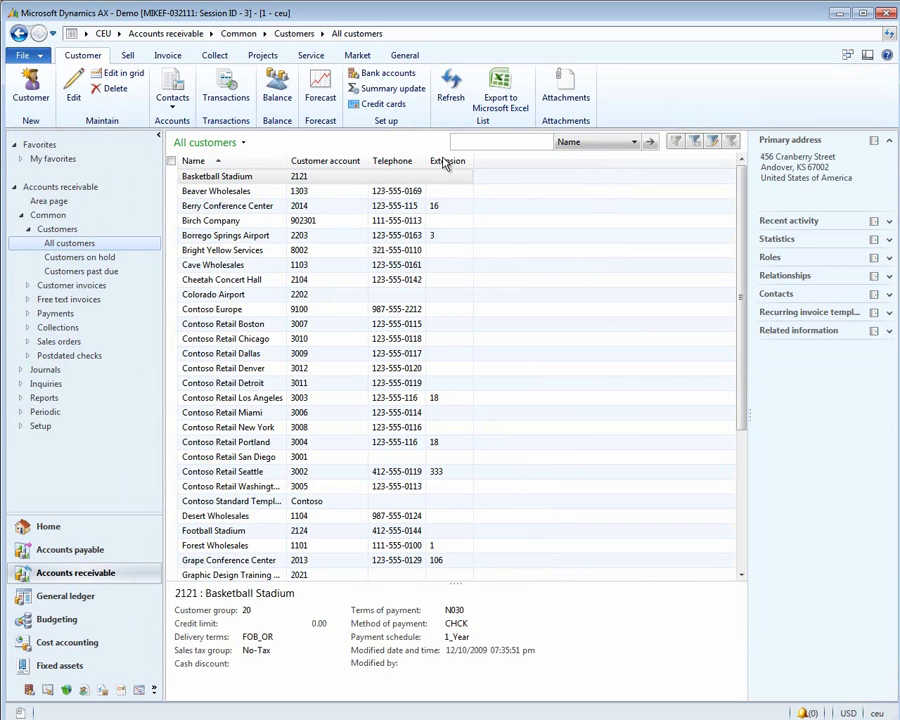
{"action": "type", "text": "lion"}
{"action": "key", "text": "Return"}
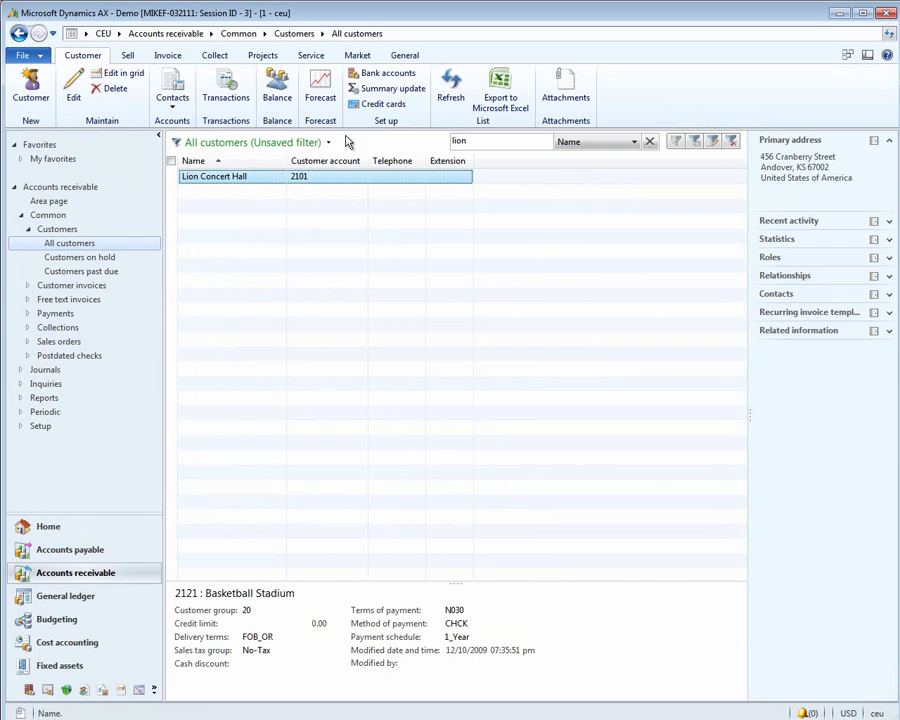
Step: View only the open transactions of Lion Concert Hall in CEU
{"action": "left_click", "coordinate": [227, 90]}
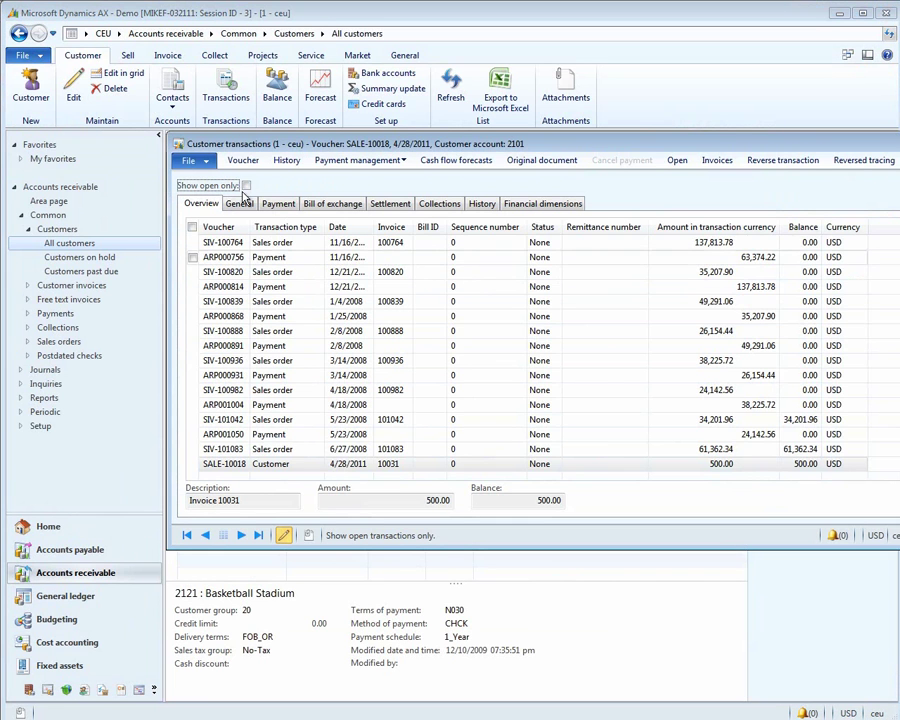
{"action": "left_click", "coordinate": [246, 186]}
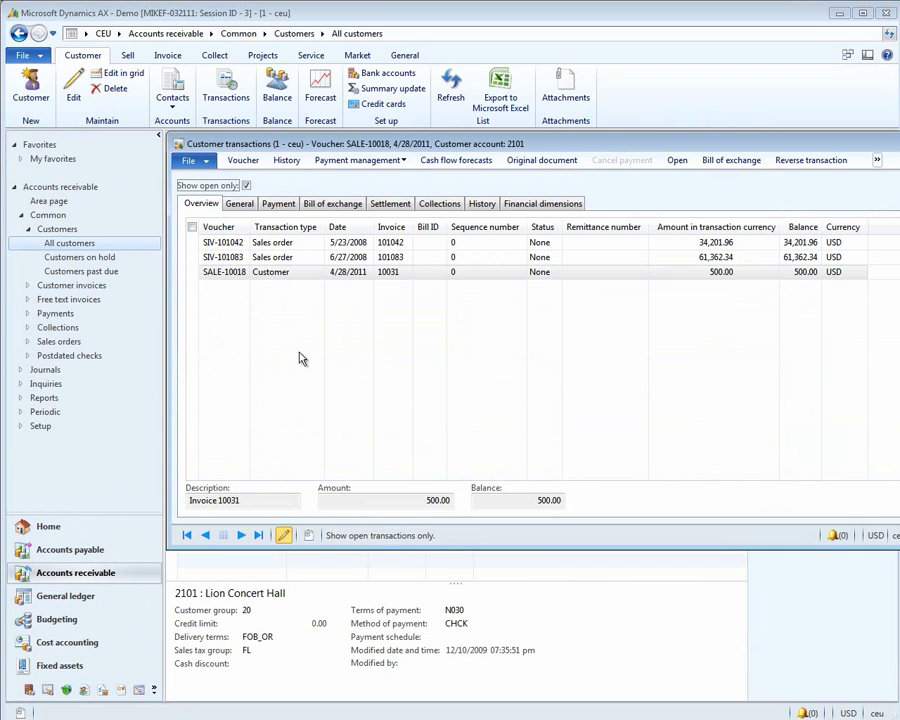
{"action": "key", "text": "Escape"}
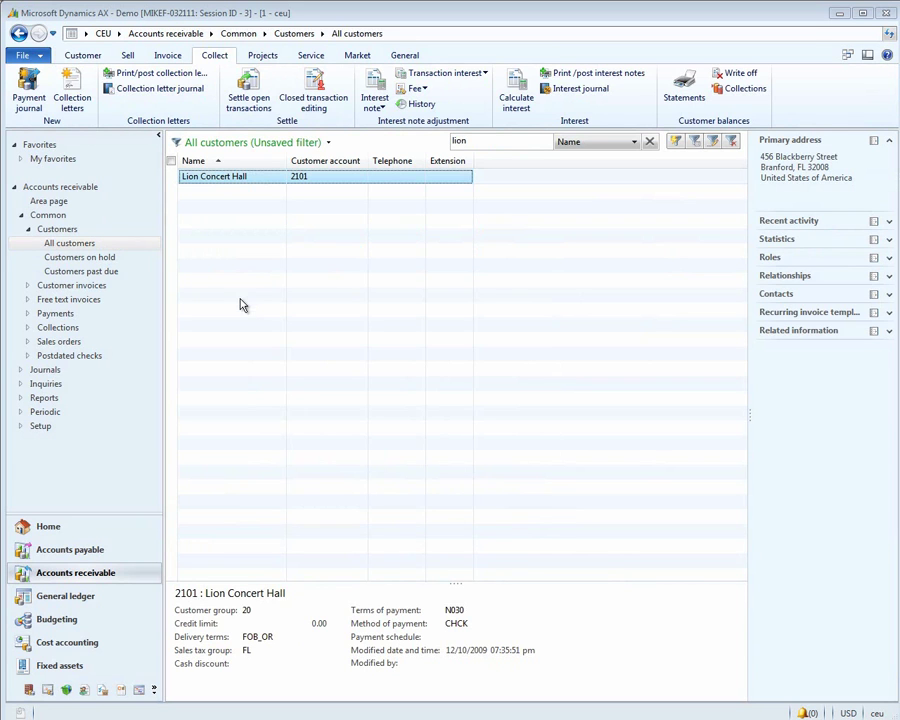
Step: Create a new customer payment journal for Lion Concert Hall with the journal name ARPay
{"action": "left_click", "coordinate": [27, 97]}
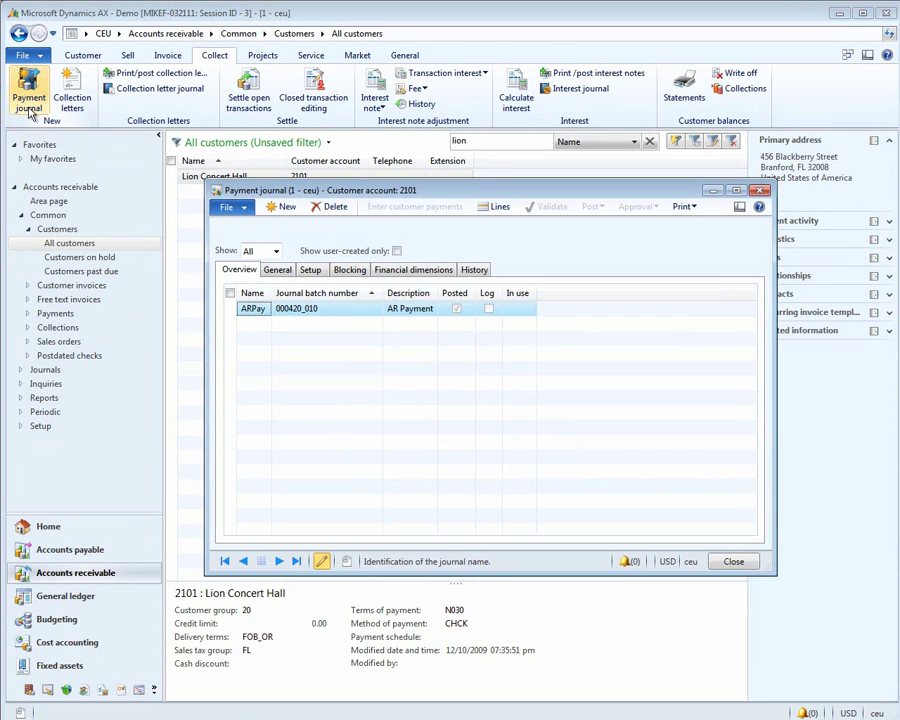
{"action": "left_click", "coordinate": [283, 205]}
{"action": "left_click", "coordinate": [263, 310]}
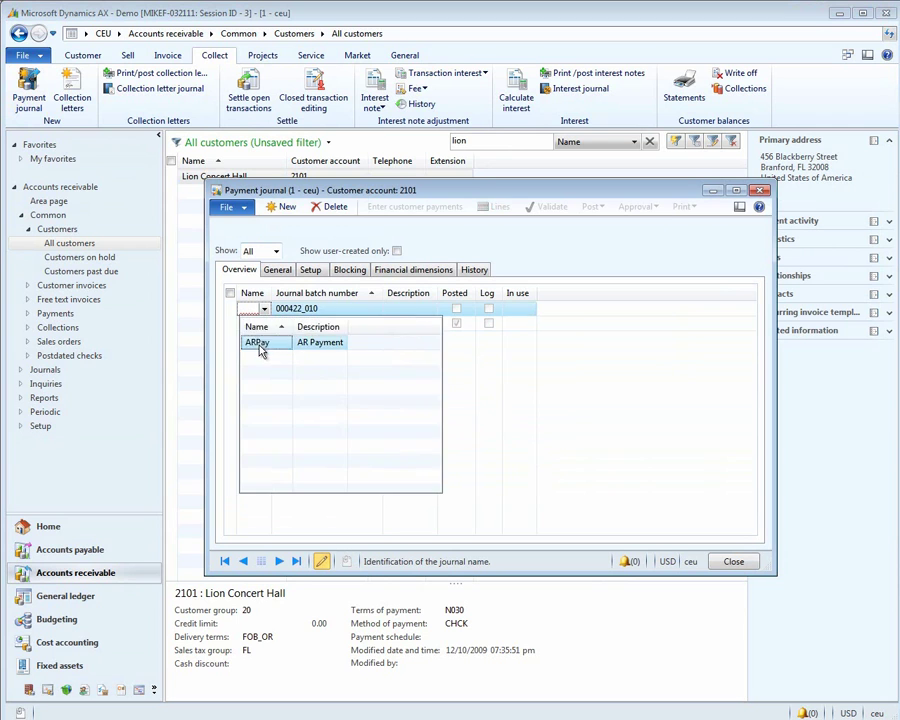
{"action": "left_click", "coordinate": [258, 342]}
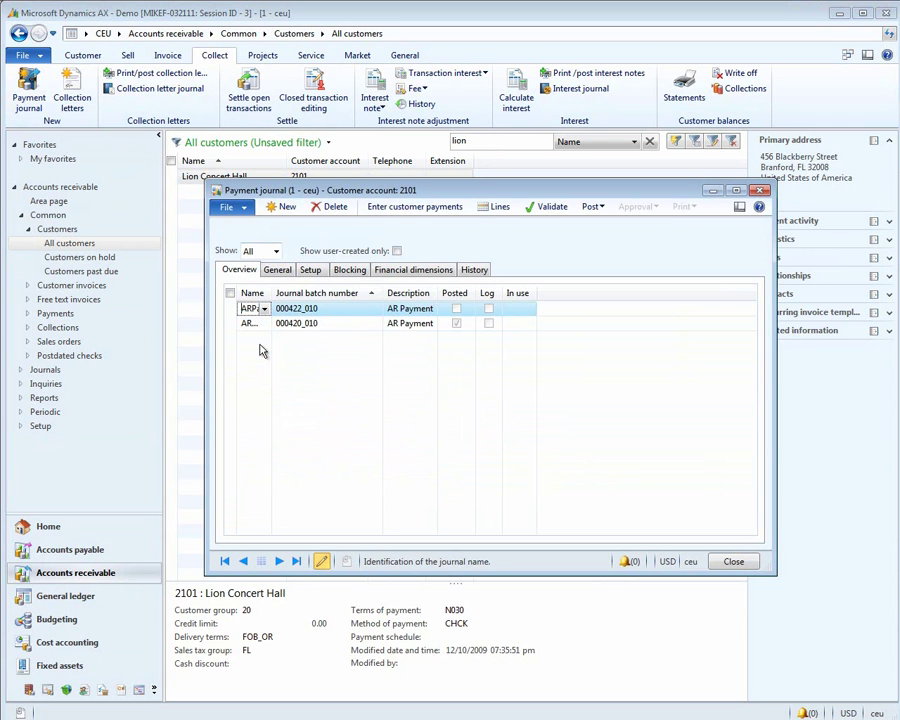
Step: Open the new journal's lines and enter Lion Concert Hall's customer account on the ceu payment line
{"action": "left_click", "coordinate": [494, 207]}
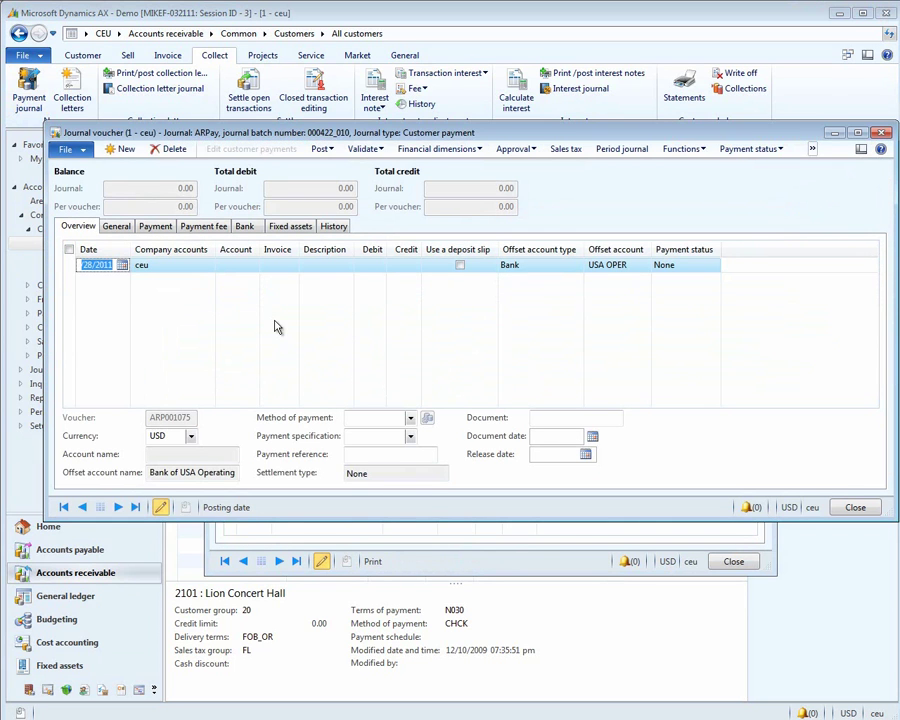
{"action": "key", "text": "Tab"}
{"action": "key", "text": "Tab"}
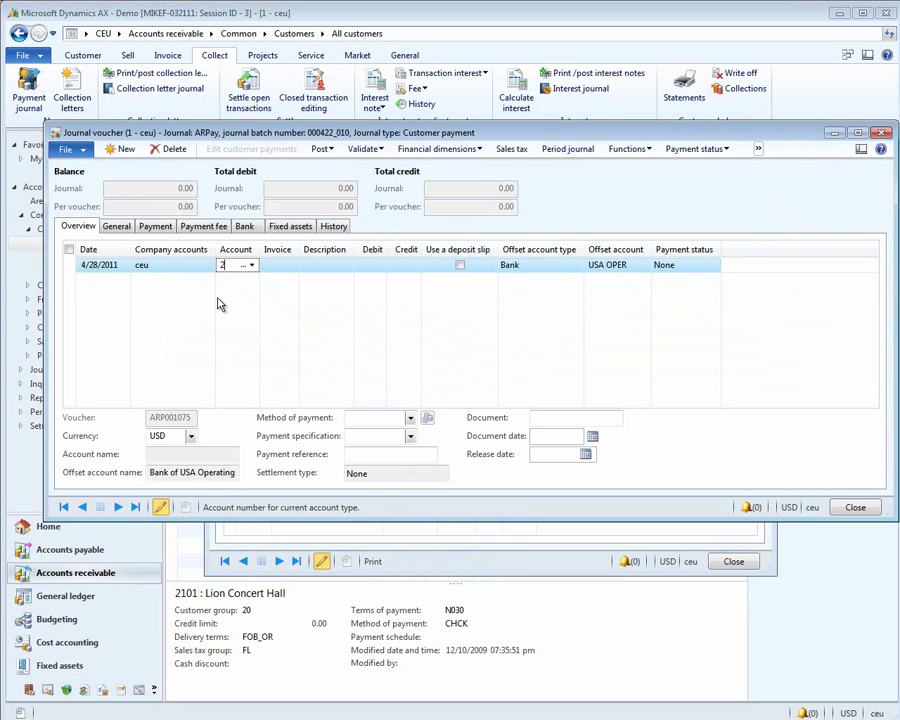
{"action": "type", "text": "2101"}
{"action": "key", "text": "Tab"}
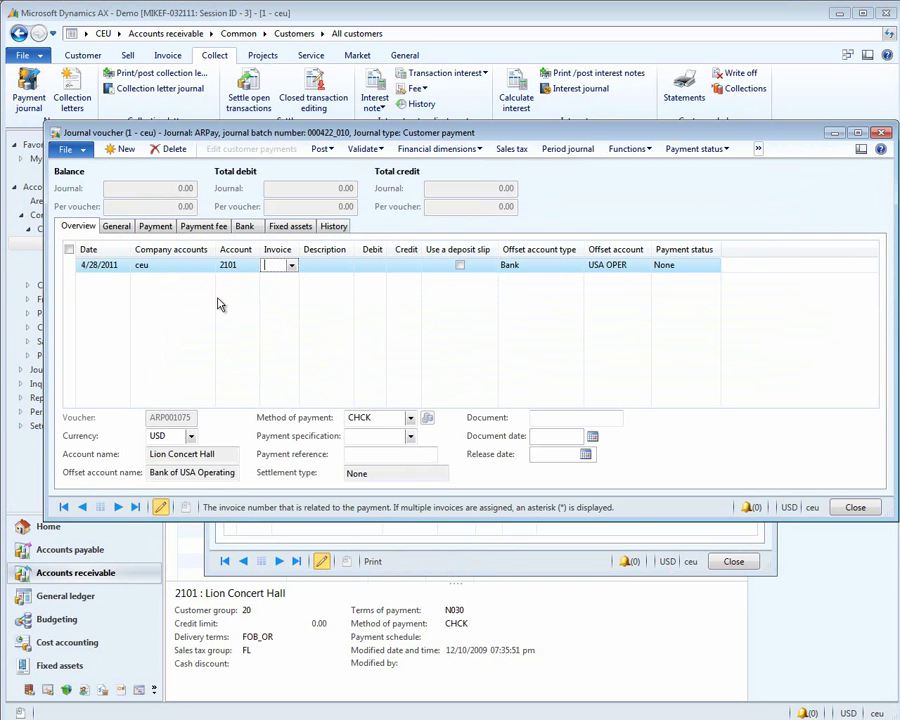
Step: Assign the cee invoice 00000003_028 to the Lion Concert Hall payment line, choosing from the open invoices of all companies
{"action": "left_click", "coordinate": [292, 267]}
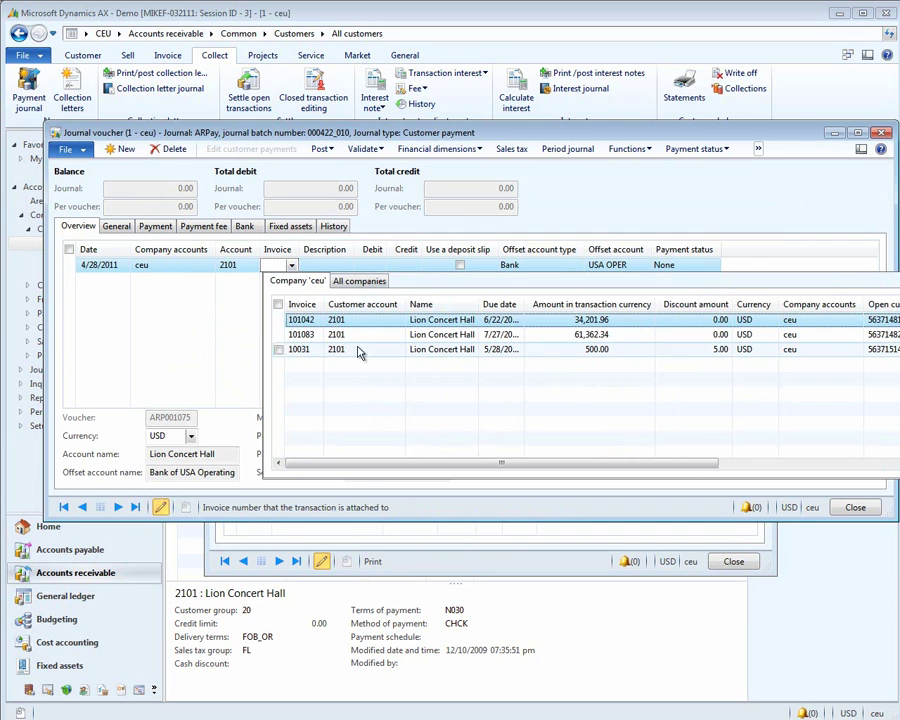
{"action": "left_click", "coordinate": [365, 284]}
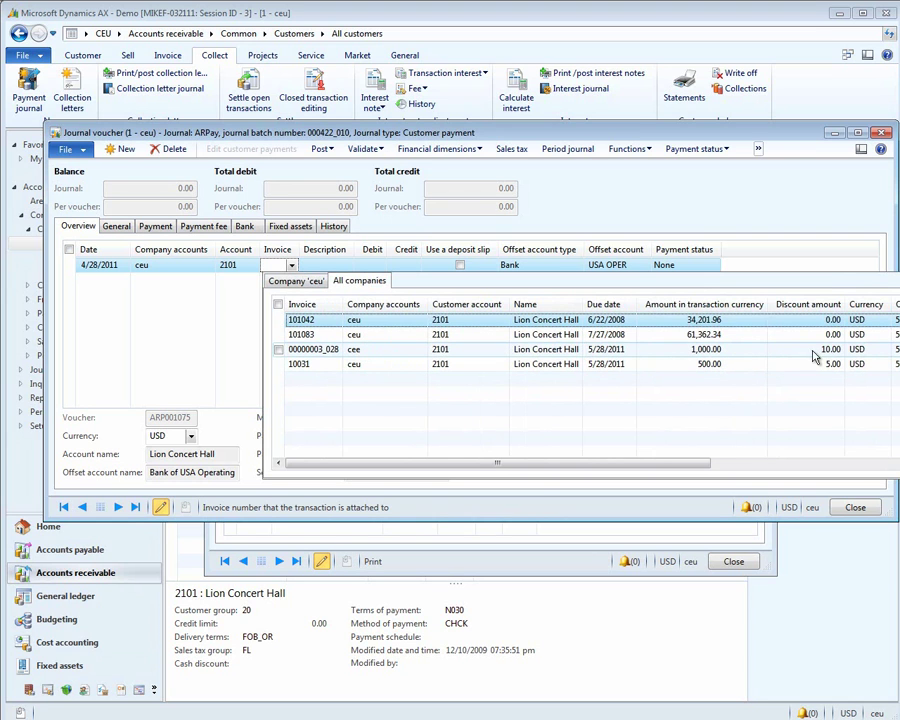
{"action": "left_click", "coordinate": [324, 351]}
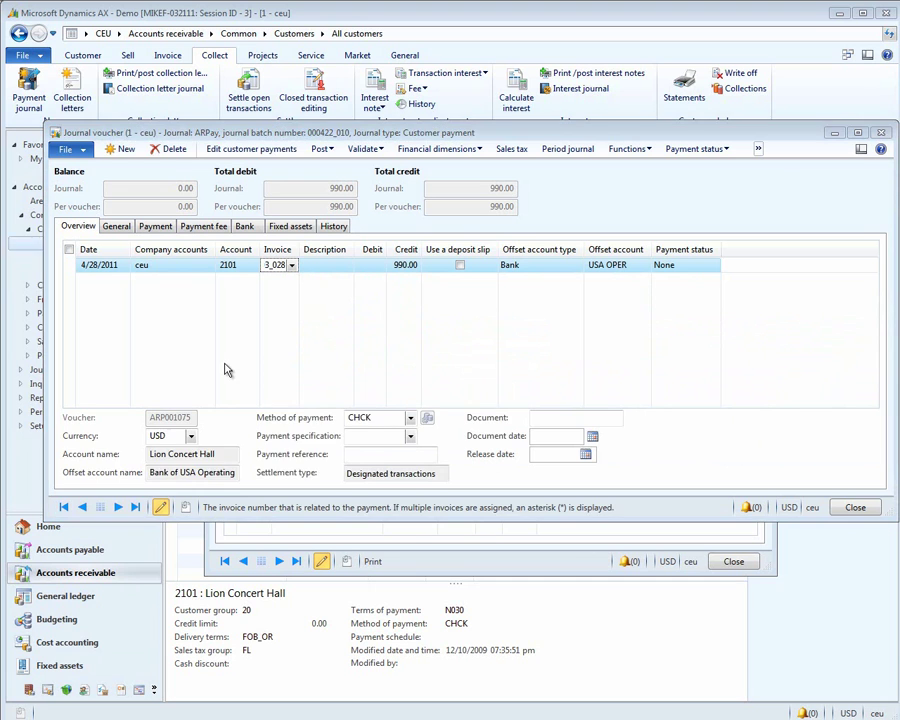
Step: Clear the invoice from the payment line and enter a credit amount of 990
{"action": "left_click", "coordinate": [297, 264]}
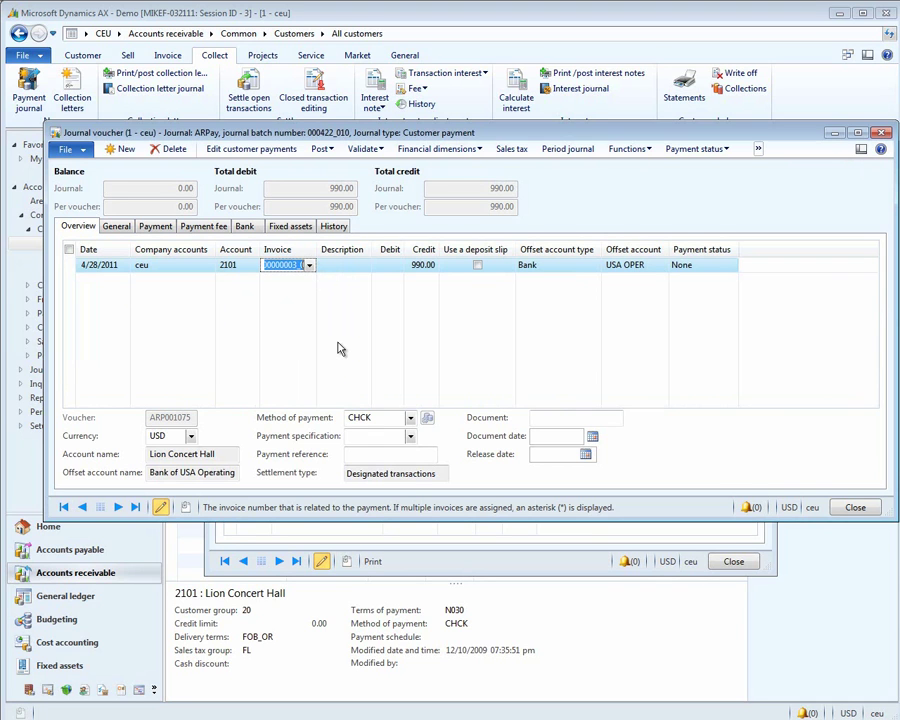
{"action": "key", "text": "Delete"}
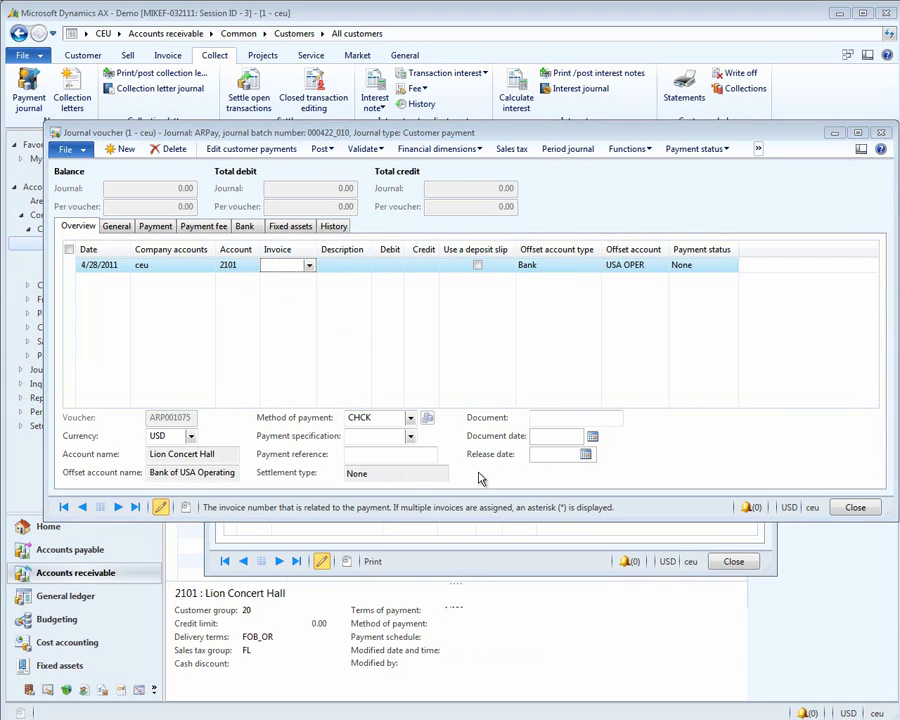
{"action": "left_click", "coordinate": [420, 265]}
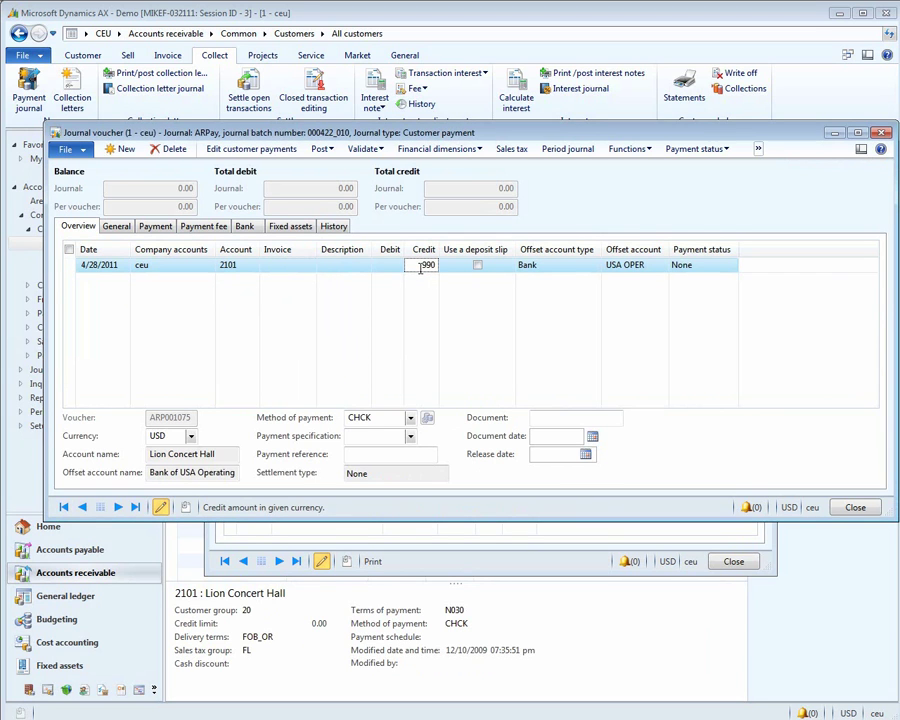
{"action": "key", "text": "Tab"}
Step: Use the Settlement function on the payment line to mark the cee invoice 00000003_028 for settlement
{"action": "left_click", "coordinate": [628, 149]}
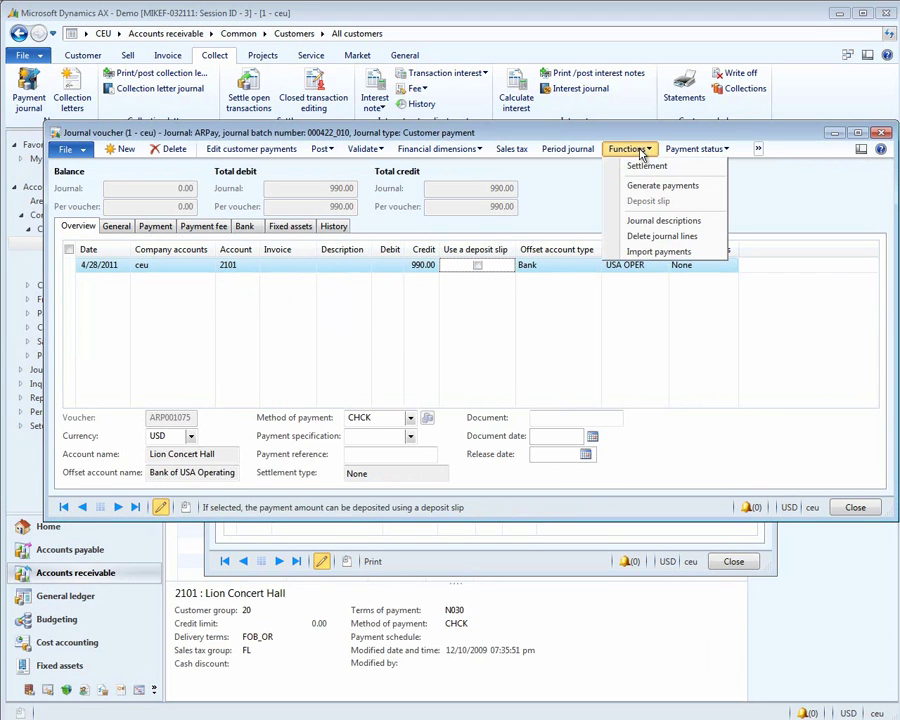
{"action": "left_click", "coordinate": [650, 166]}
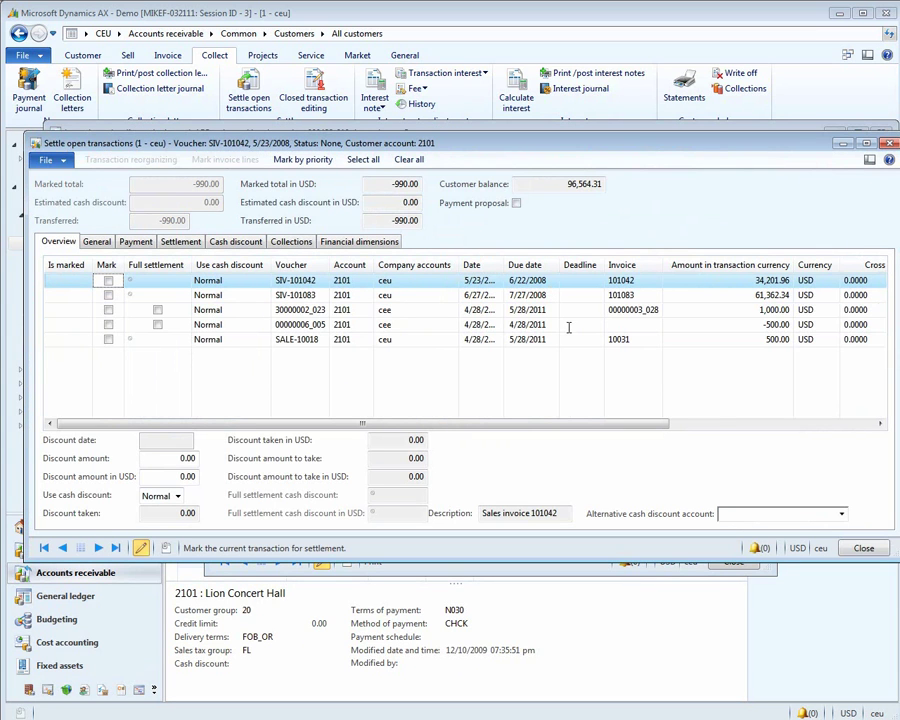
{"action": "left_click_drag", "start_coordinate": [793, 264], "coordinate": [735, 262]}
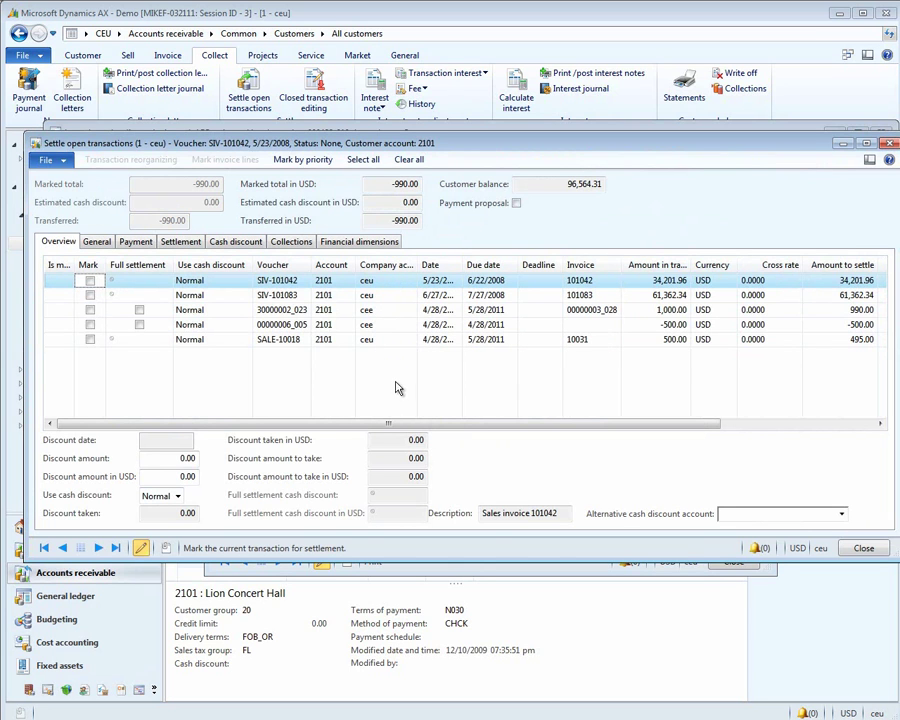
{"action": "left_click", "coordinate": [92, 314]}
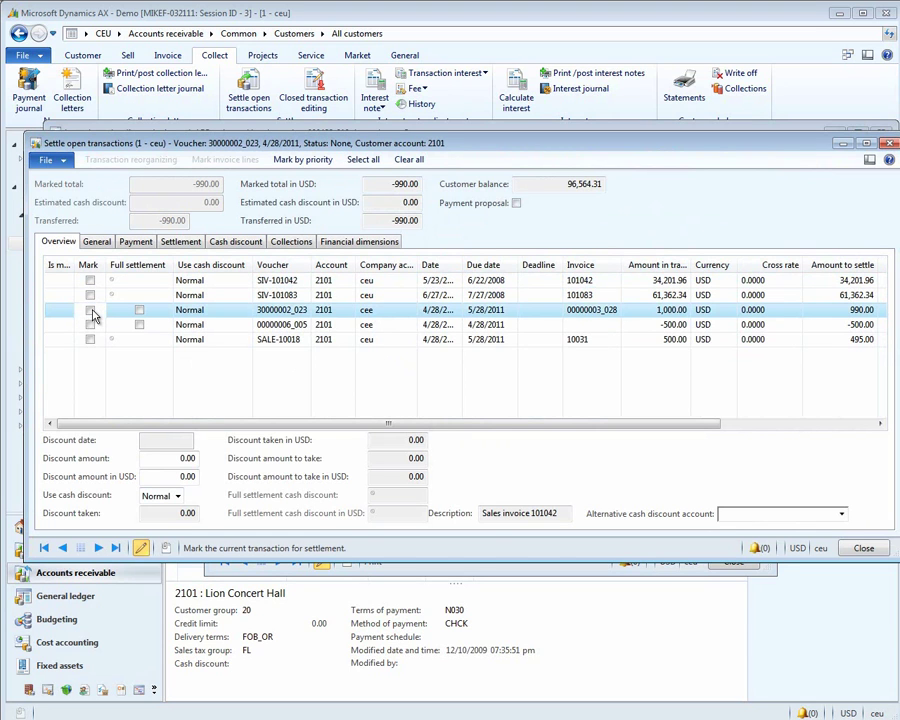
{"action": "left_click", "coordinate": [91, 311]}
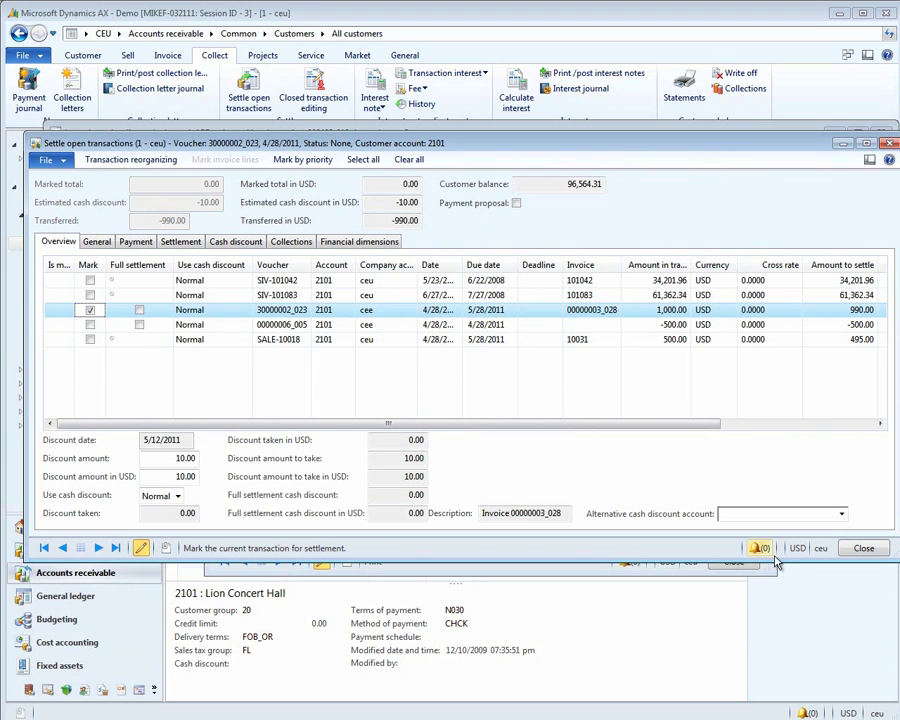
{"action": "left_click", "coordinate": [863, 549]}
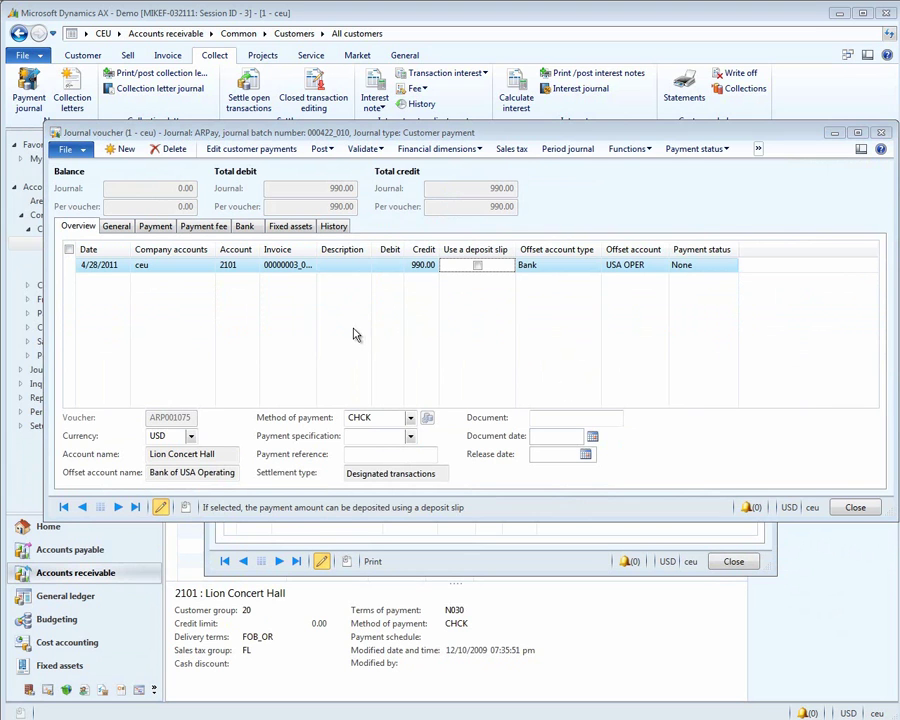
Step: Delete the Lion Concert Hall payment line and return to the list of payment journals
{"action": "left_click", "coordinate": [176, 152]}
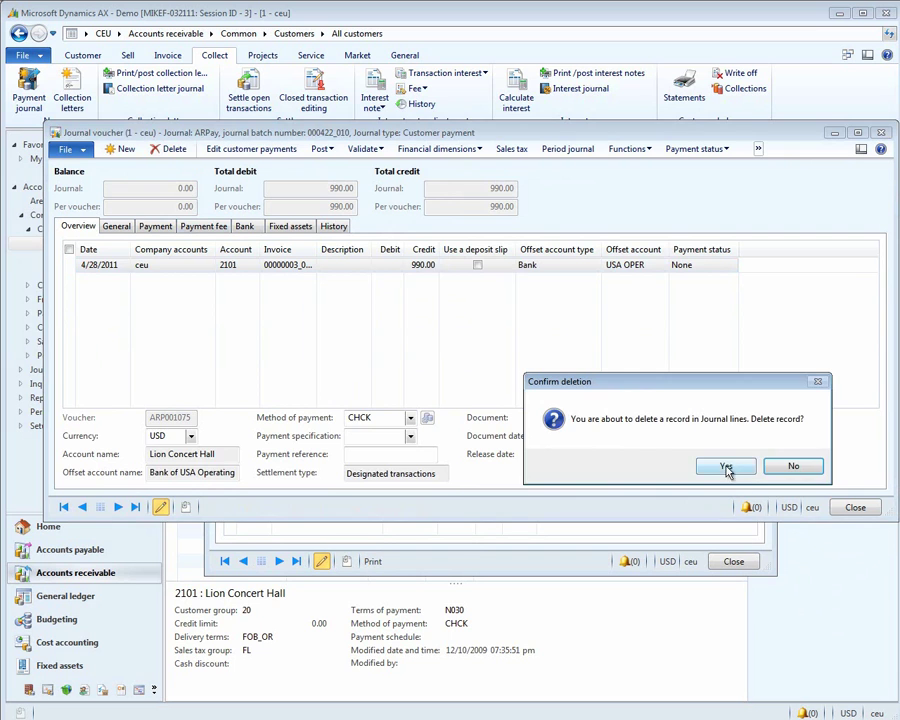
{"action": "left_click", "coordinate": [727, 464]}
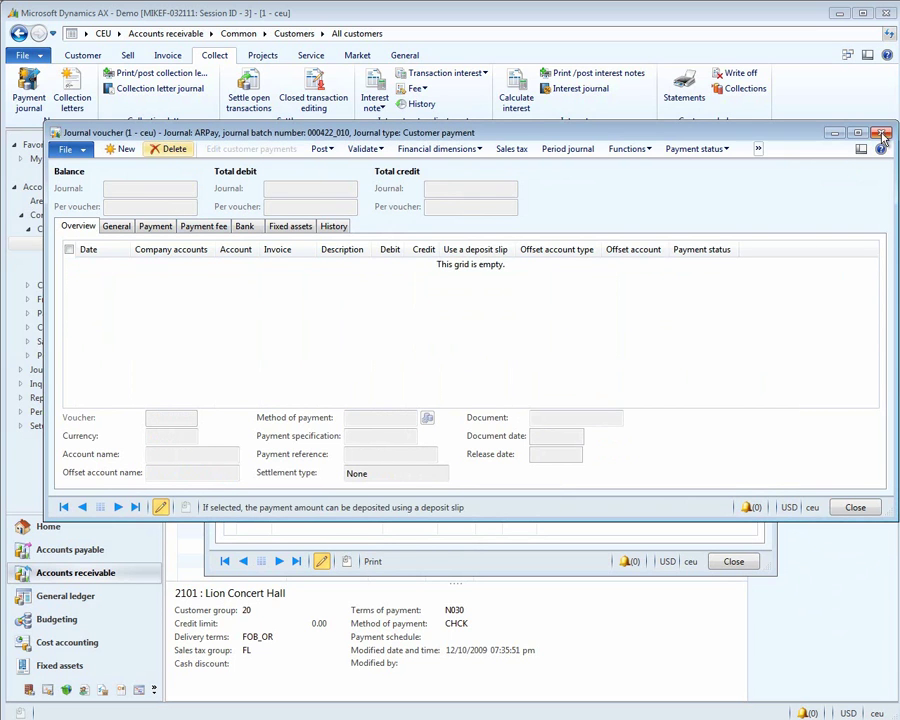
{"action": "key", "text": "Escape"}
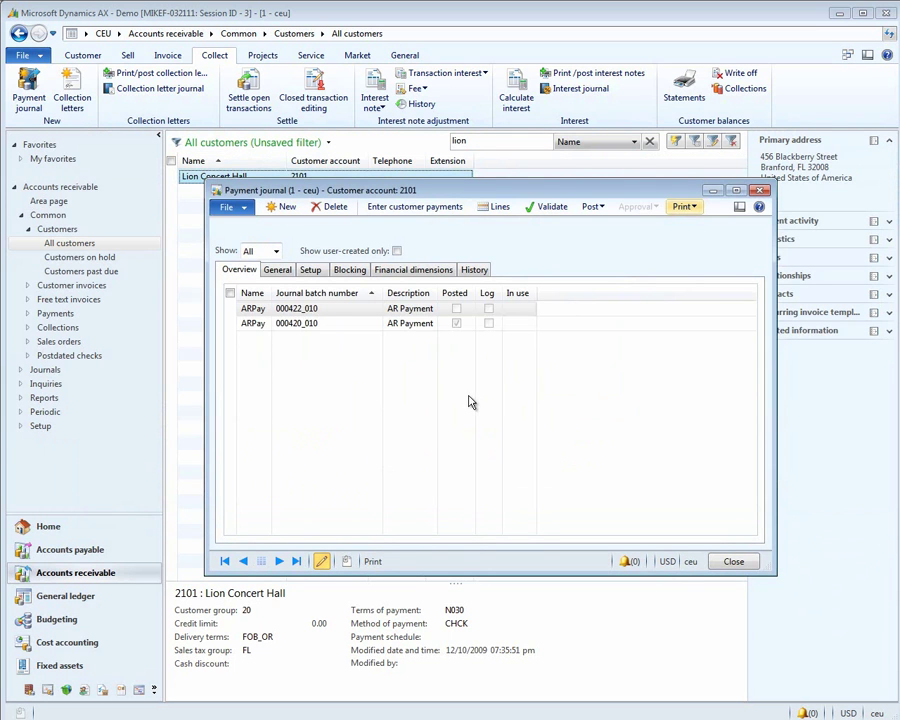
Step: Start a customer payment entry in the unposted ARPay journal and enter Lion Concert Hall's customer account for company ceu
{"action": "left_click", "coordinate": [407, 207]}
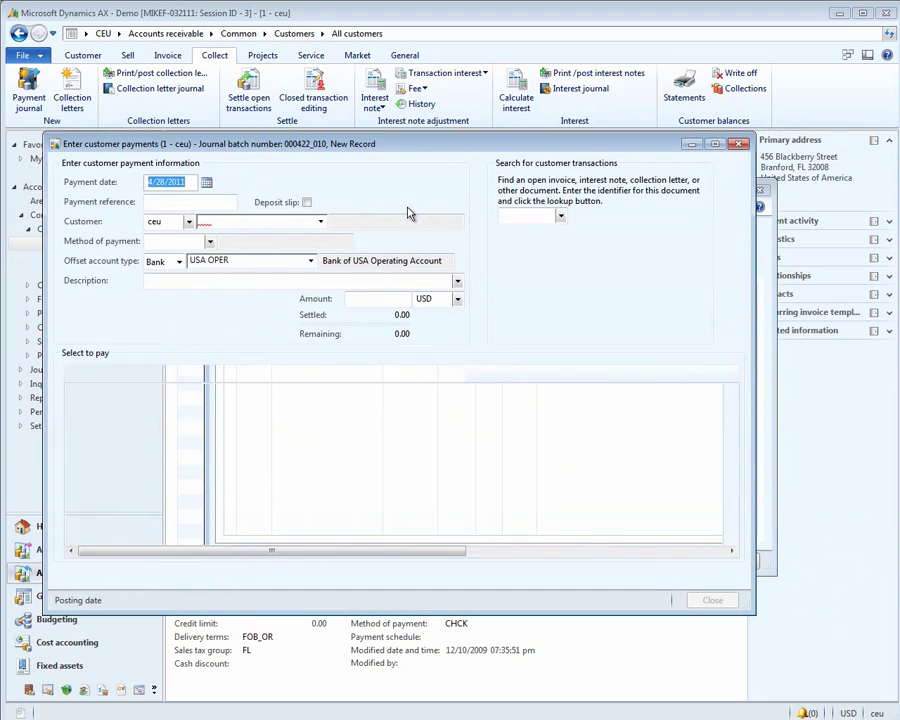
{"action": "left_click", "coordinate": [224, 221]}
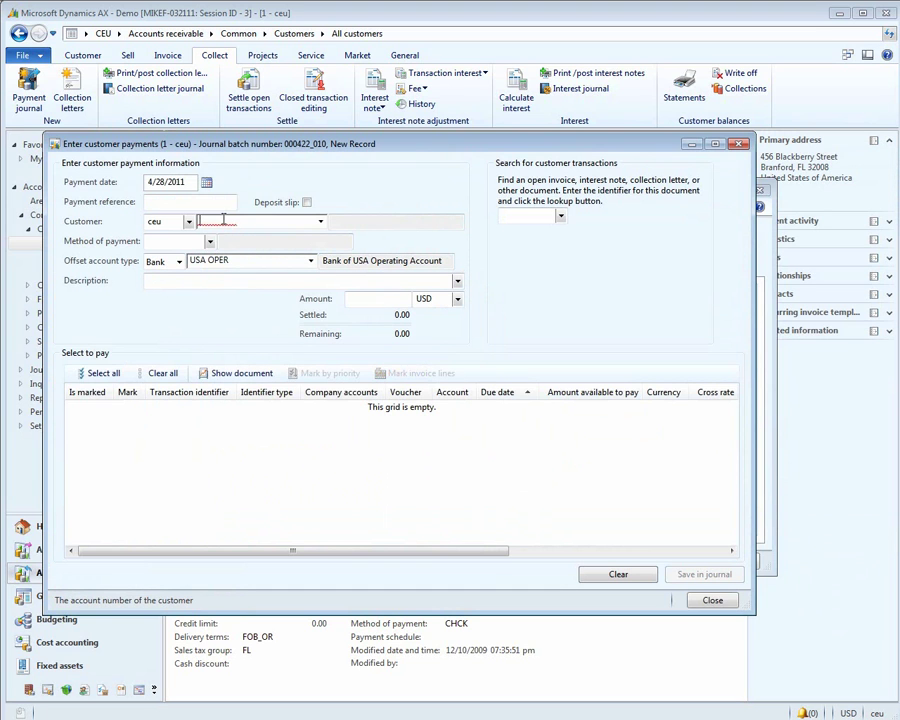
{"action": "type", "text": "2101"}
{"action": "key", "text": "Tab"}
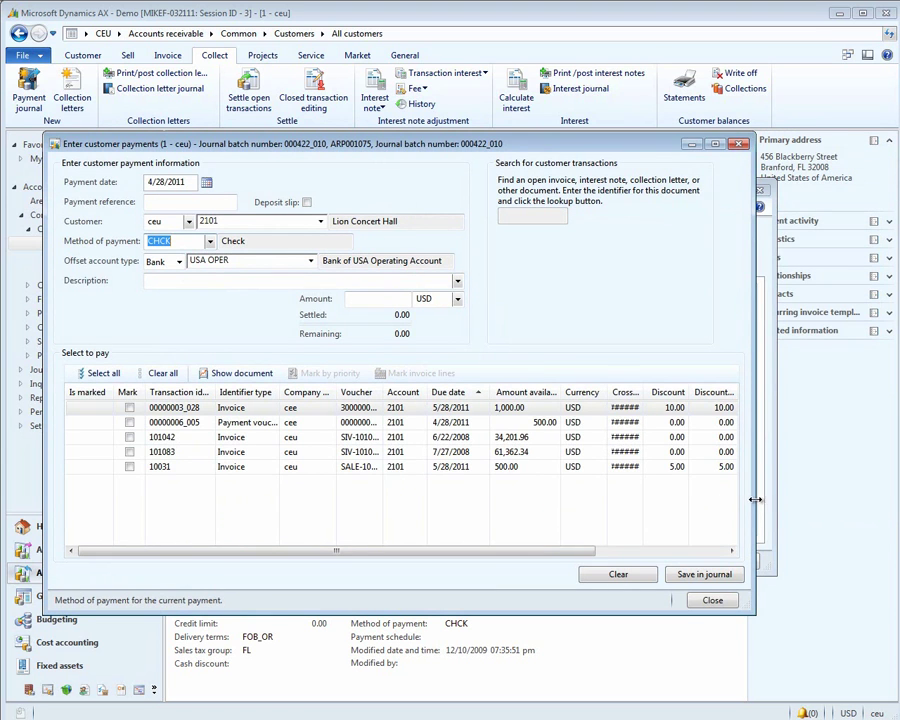
{"action": "left_click_drag", "start_coordinate": [755, 499], "coordinate": [852, 499]}
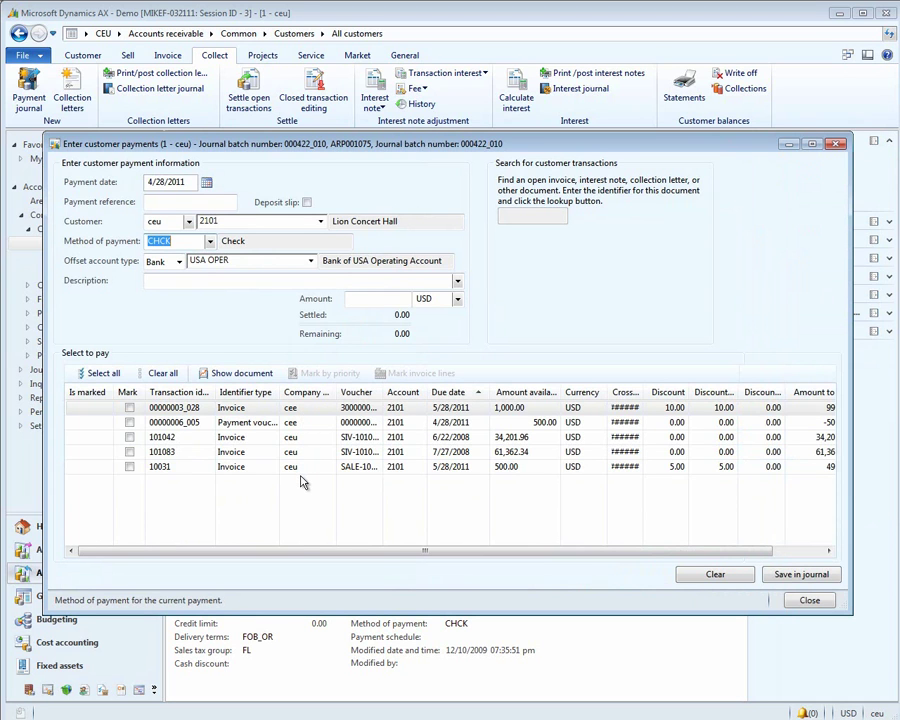
Step: Set the payment amount to 990, mark the cee invoice 00000003_028 for settlement, and save the payment in the journal
{"action": "left_click", "coordinate": [380, 297]}
{"action": "type", "text": "990"}
{"action": "key", "text": "Tab"}
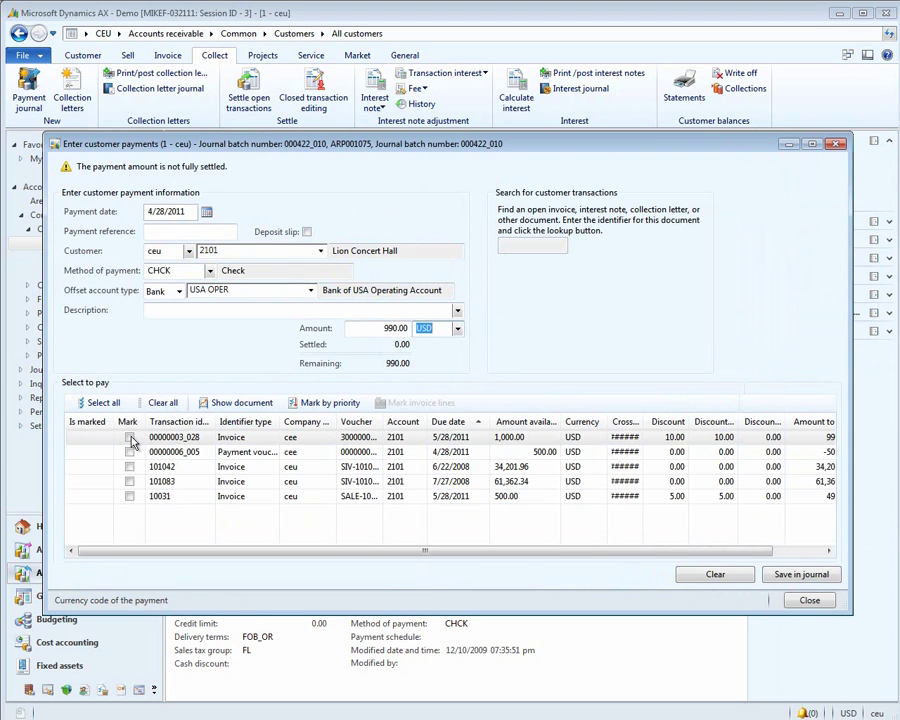
{"action": "left_click", "coordinate": [130, 438]}
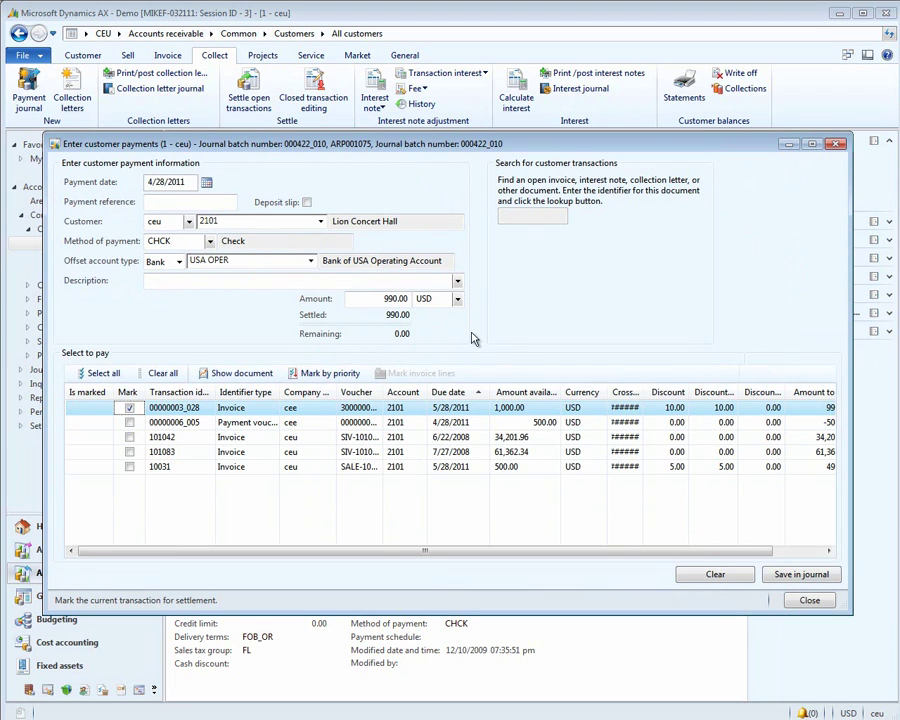
{"action": "left_click", "coordinate": [800, 576]}
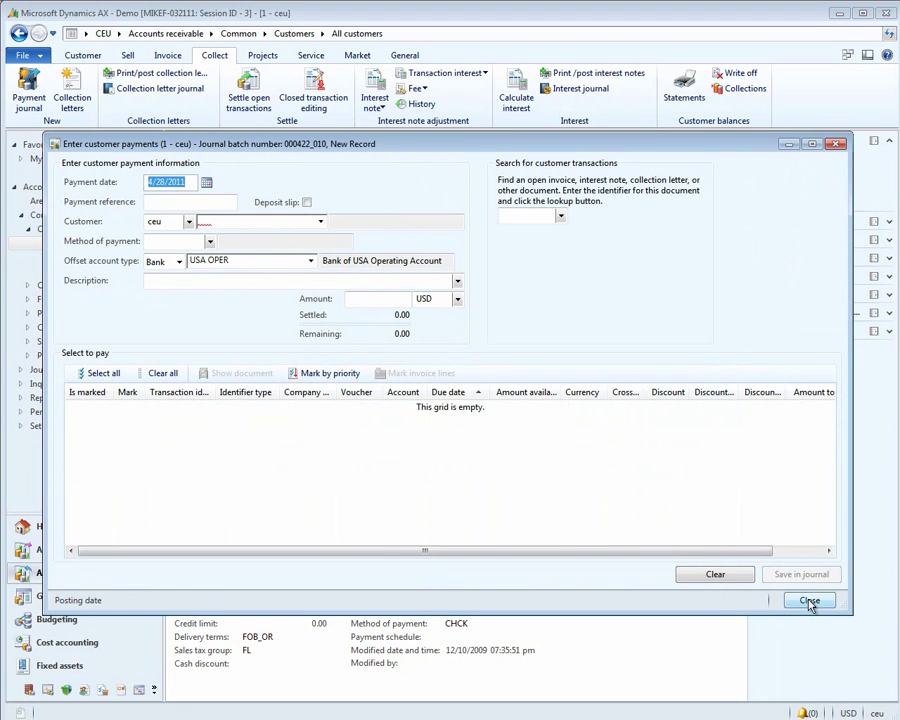
{"action": "left_click", "coordinate": [808, 601]}
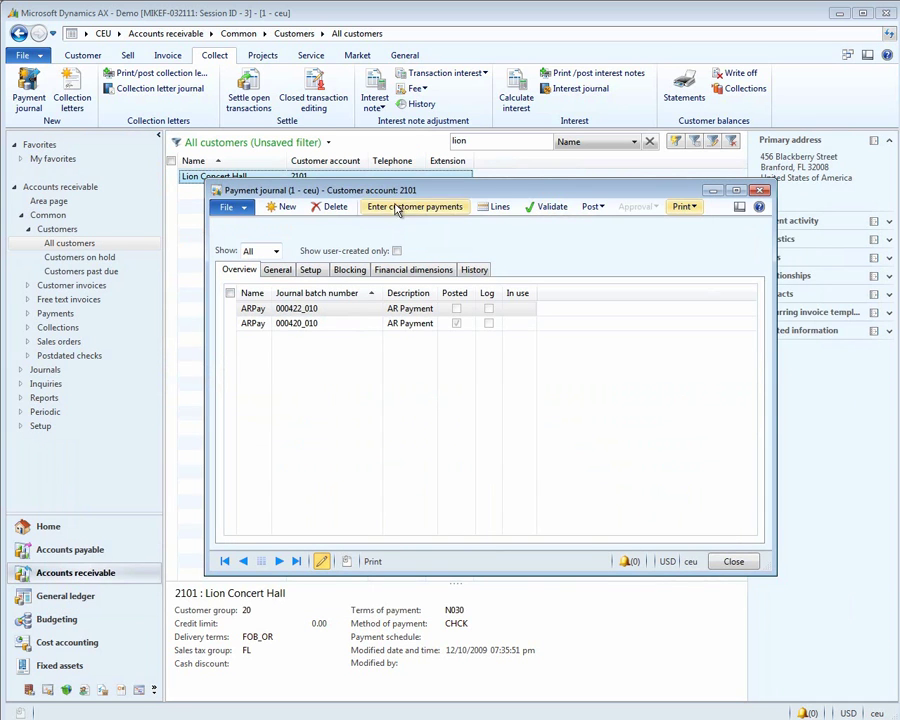
Step: Review the saved payment line in the unposted ARPay journal, then return to the all customers list
{"action": "left_click", "coordinate": [500, 207]}
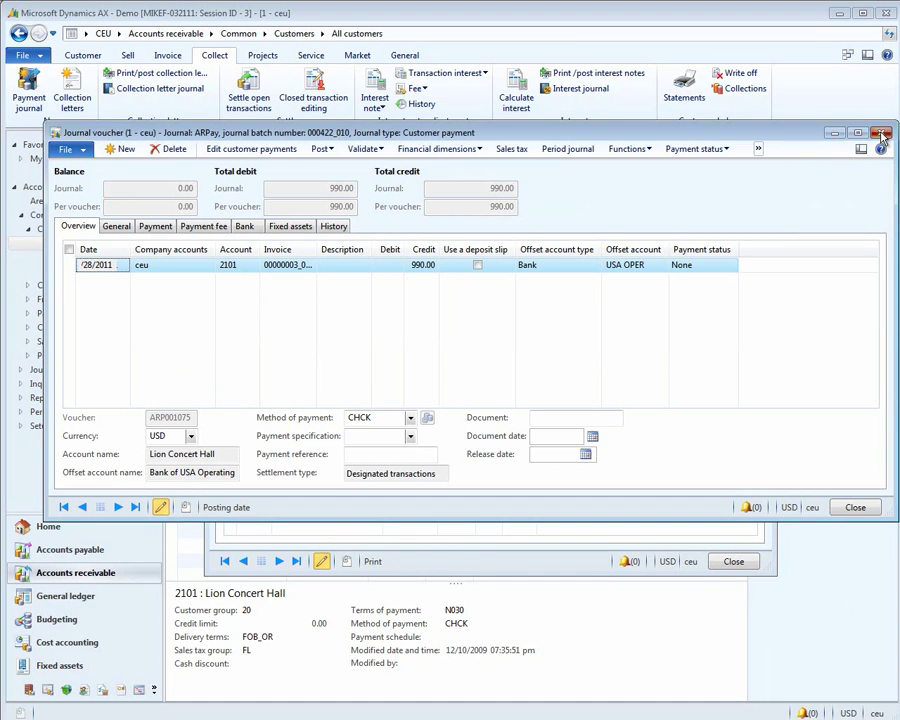
{"action": "key", "text": "Escape"}
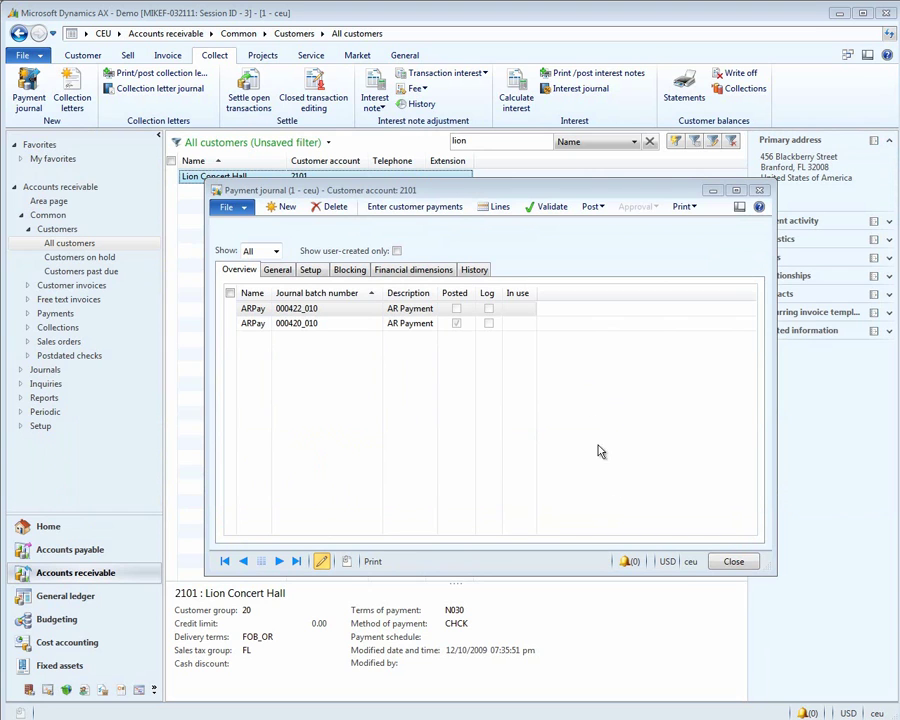
{"action": "left_click", "coordinate": [733, 561]}
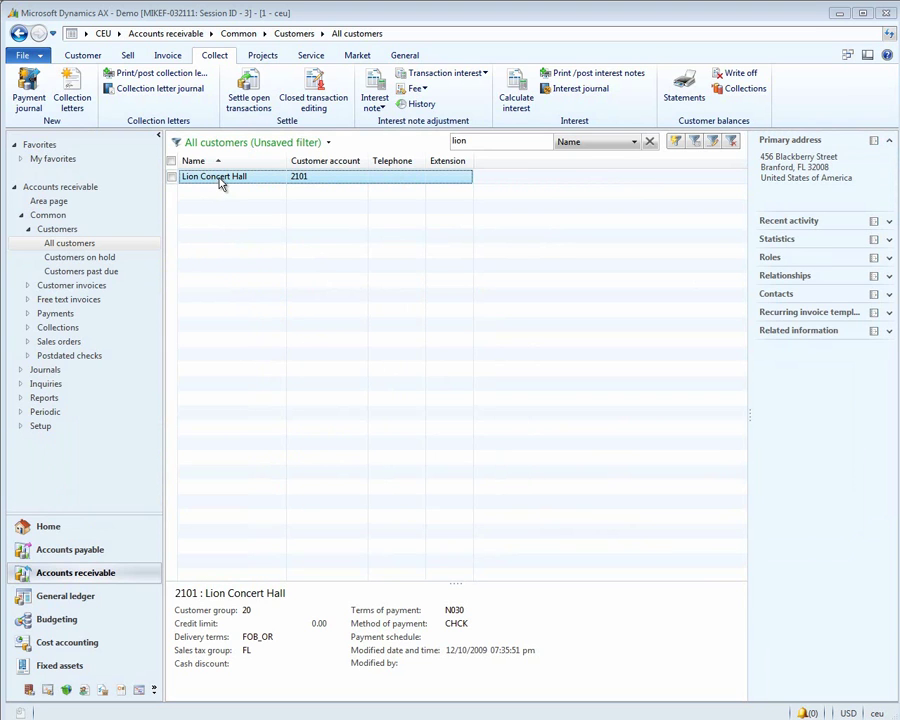
Step: In Lion Concert Hall's open transactions, make the cee payment 00000006_005 the primary payment and mark the ceu invoice 10031
{"action": "left_click", "coordinate": [247, 95]}
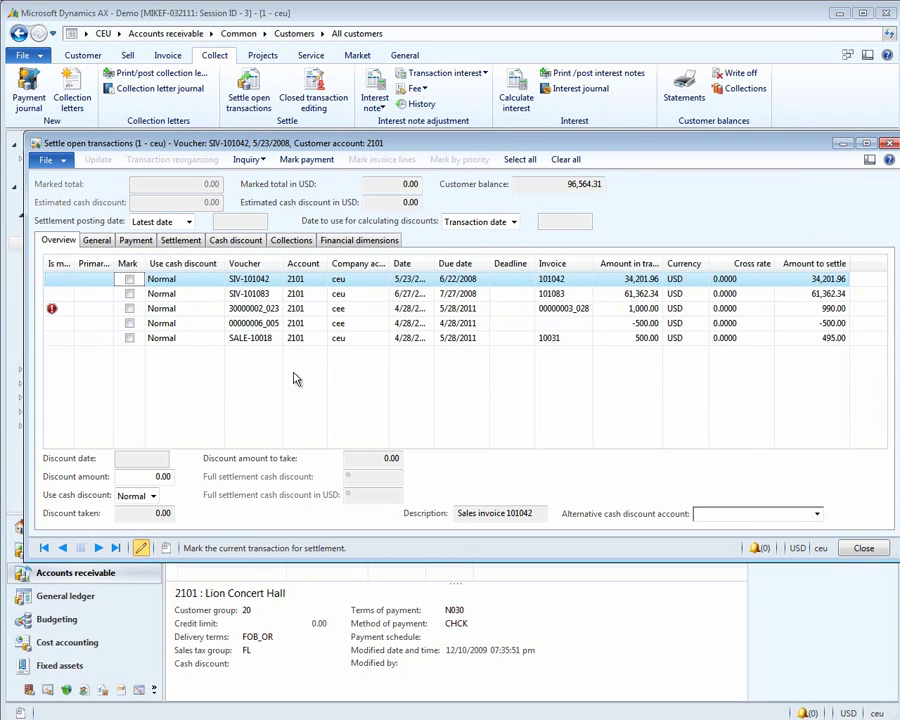
{"action": "left_click", "coordinate": [131, 326]}
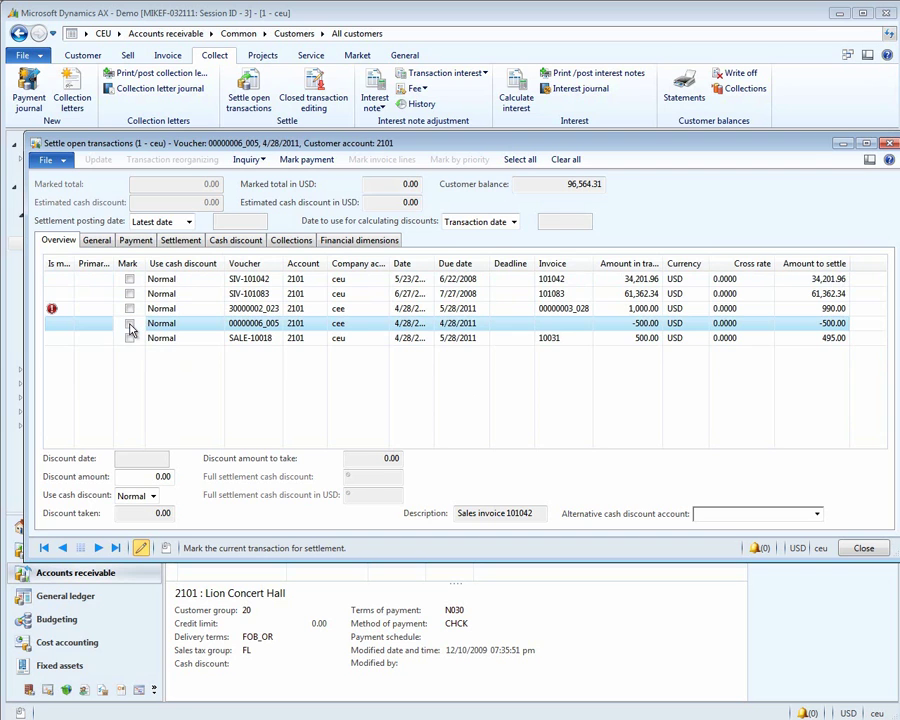
{"action": "left_click", "coordinate": [130, 326]}
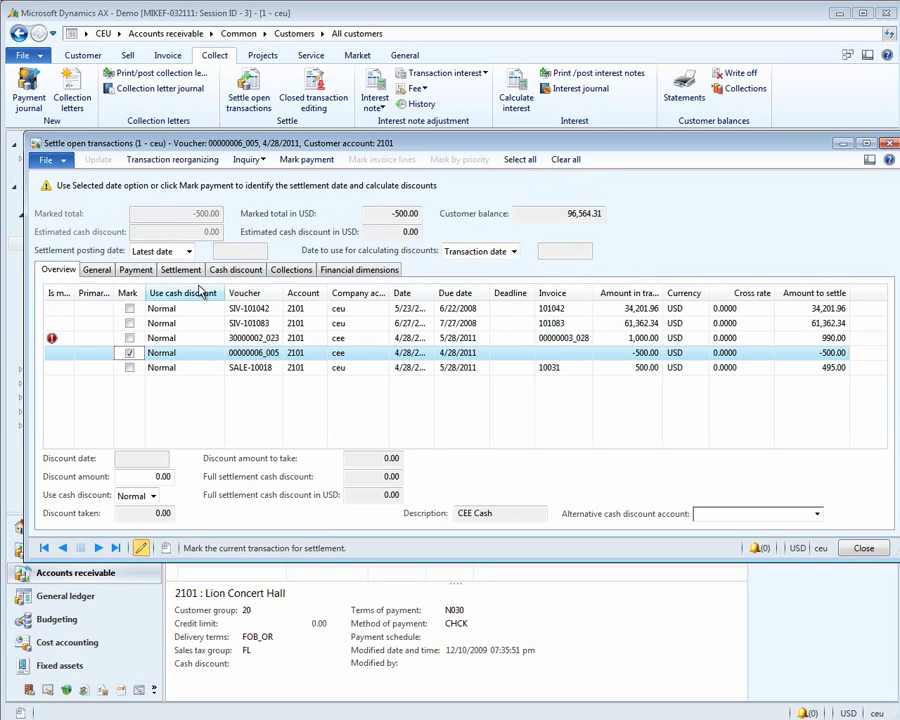
{"action": "left_click", "coordinate": [317, 166]}
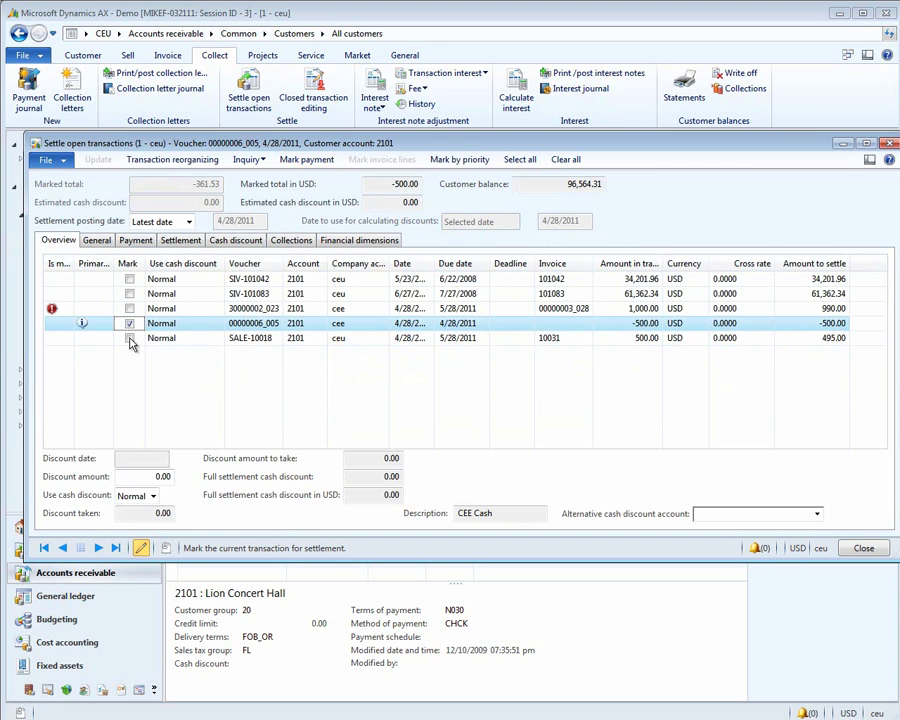
{"action": "left_click", "coordinate": [129, 339]}
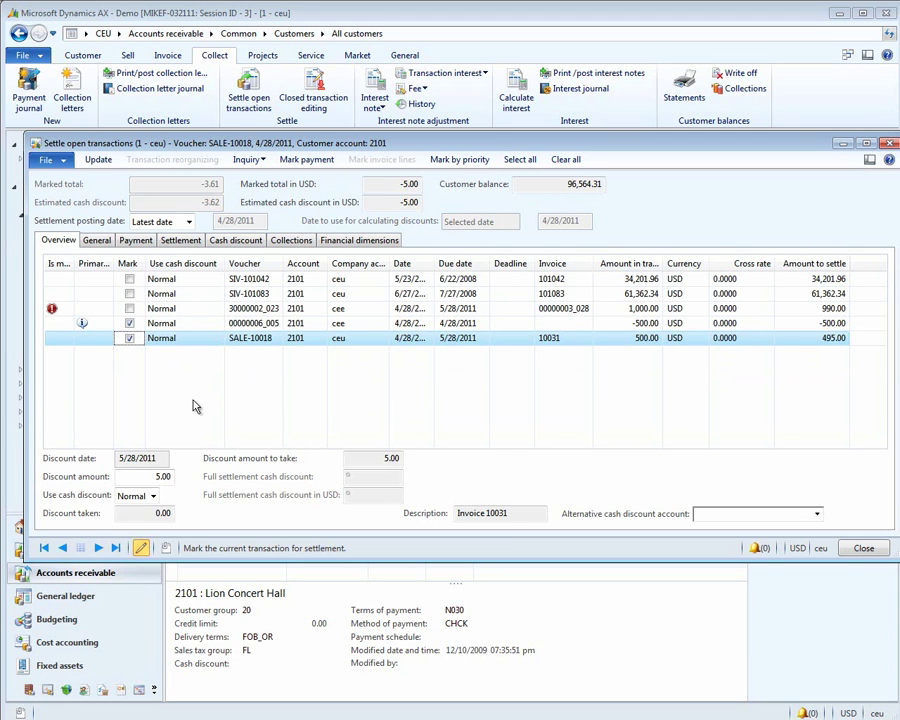
Step: Set the use of cash discount to Never for invoice 10031 and update the settlement of the marked transactions
{"action": "left_click", "coordinate": [212, 338]}
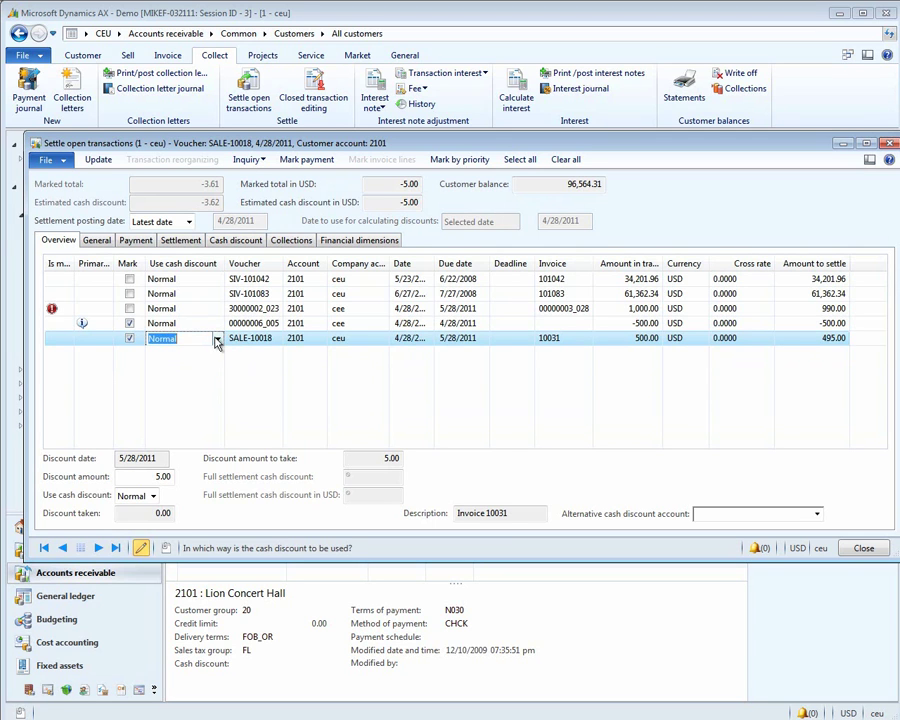
{"action": "left_click", "coordinate": [217, 340]}
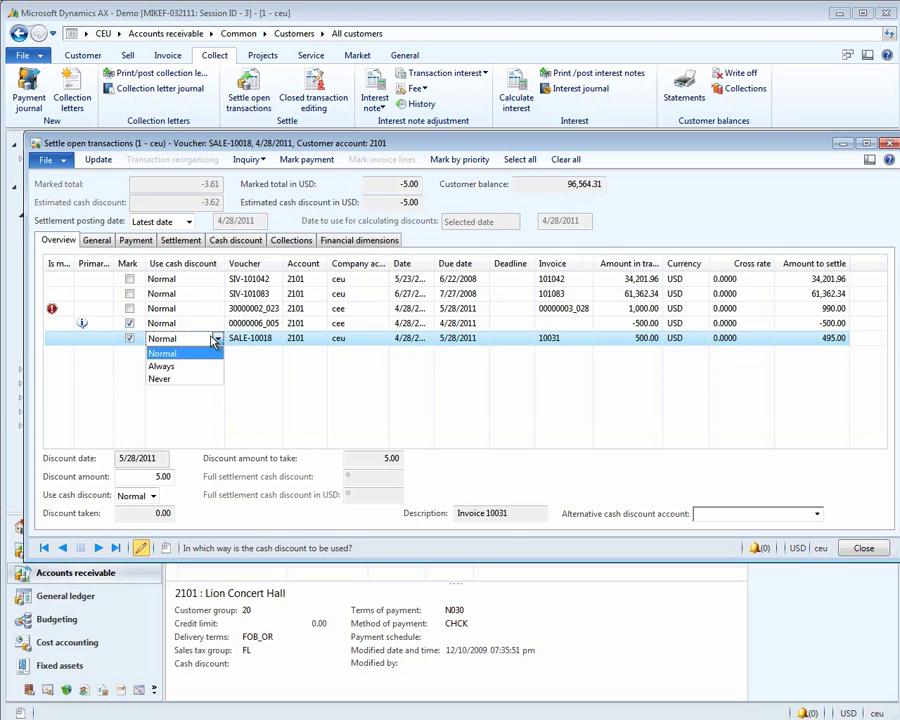
{"action": "left_click", "coordinate": [198, 368]}
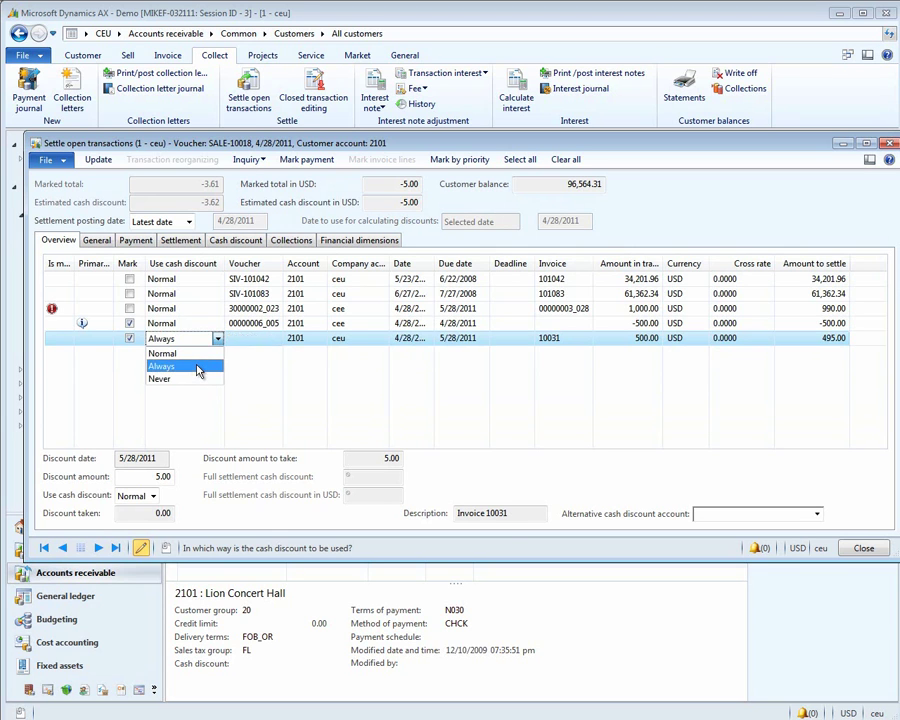
{"action": "left_click", "coordinate": [198, 368]}
{"action": "left_click", "coordinate": [217, 340]}
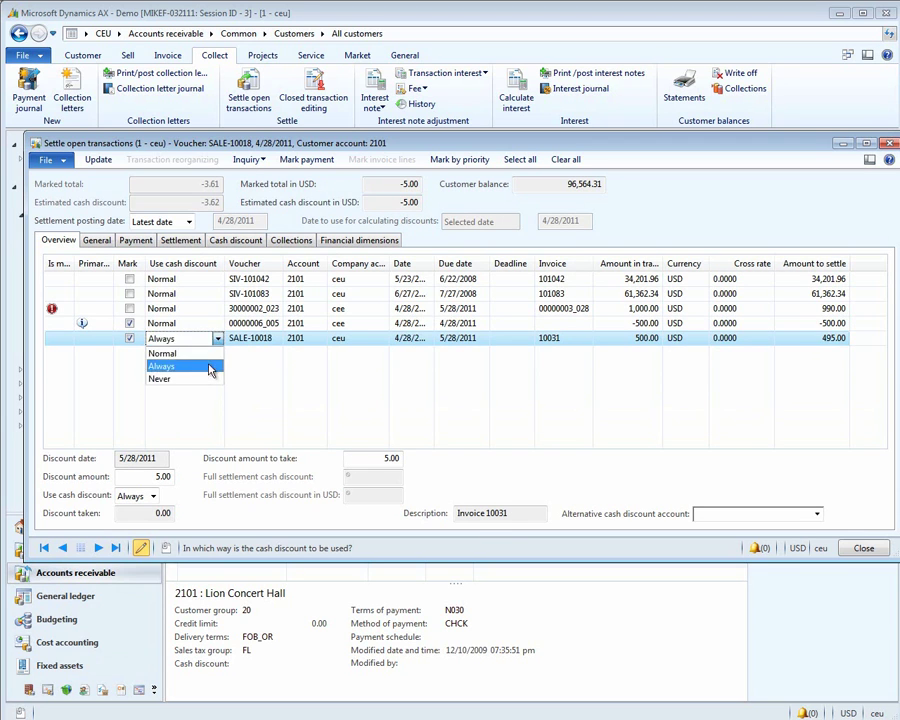
{"action": "left_click", "coordinate": [209, 376]}
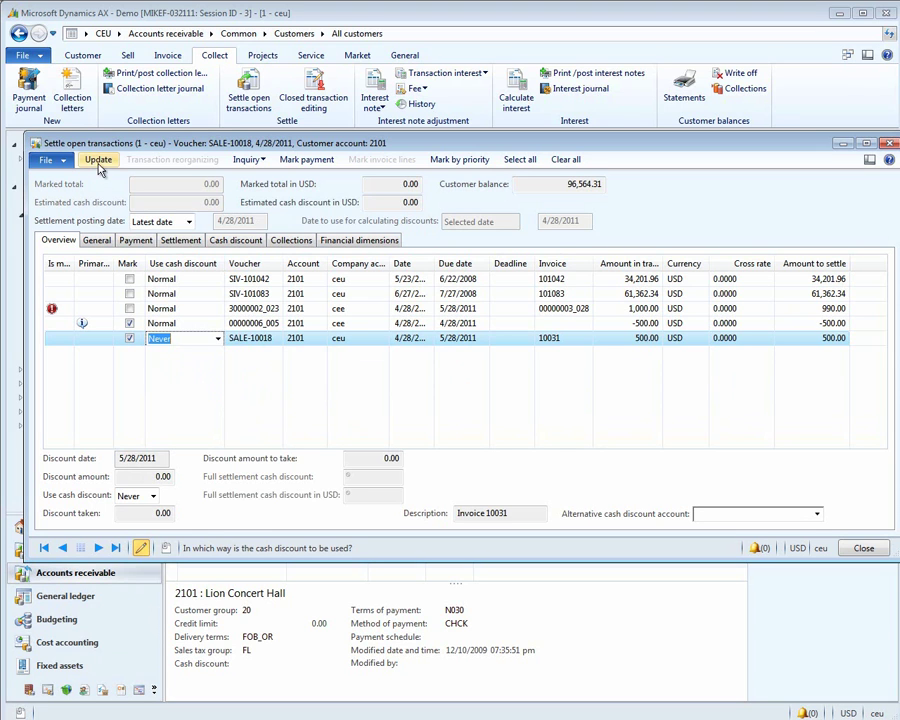
{"action": "left_click", "coordinate": [98, 166]}
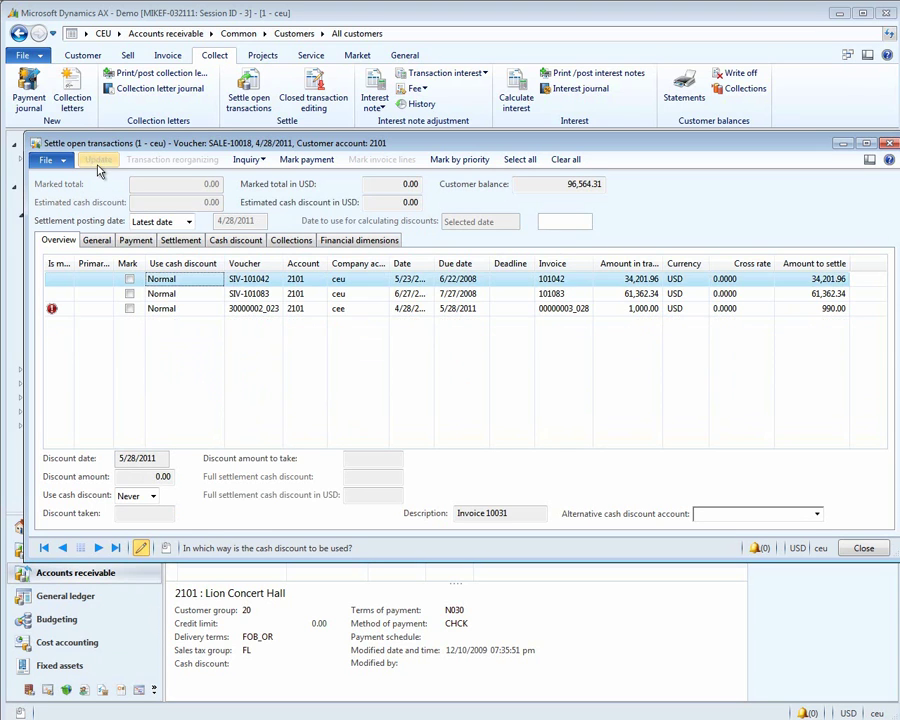